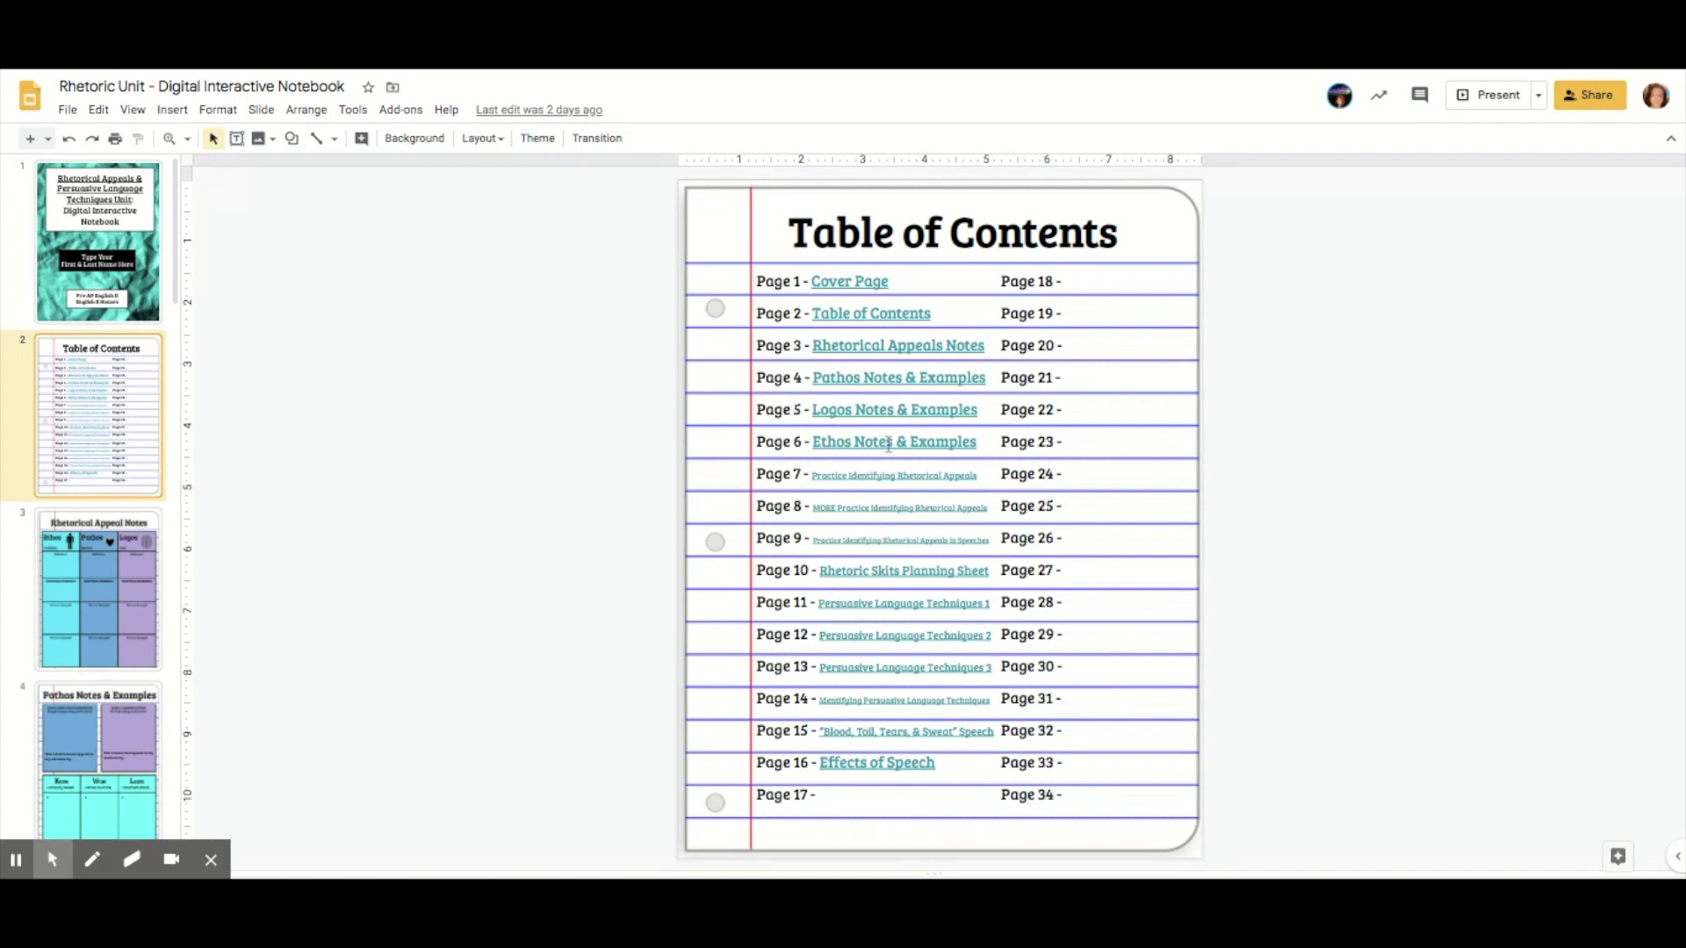
- Check that the 'Ethos Notes & Examples' entry on the Table of Contents links to Slide 6
click(888, 444)
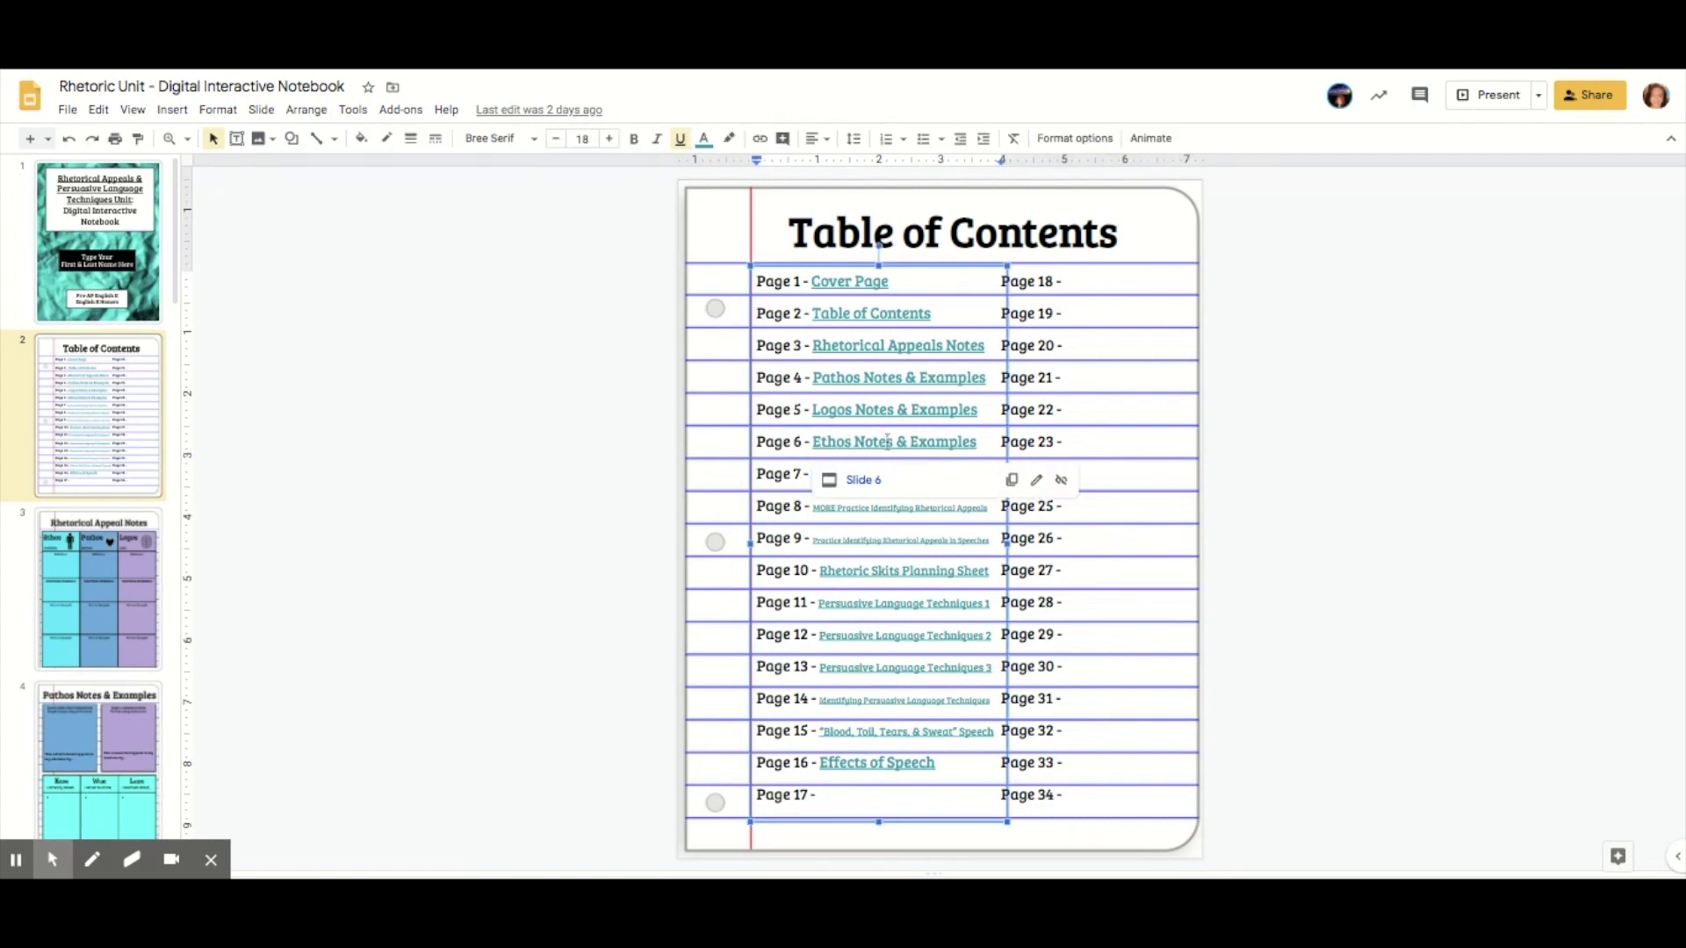
click(864, 485)
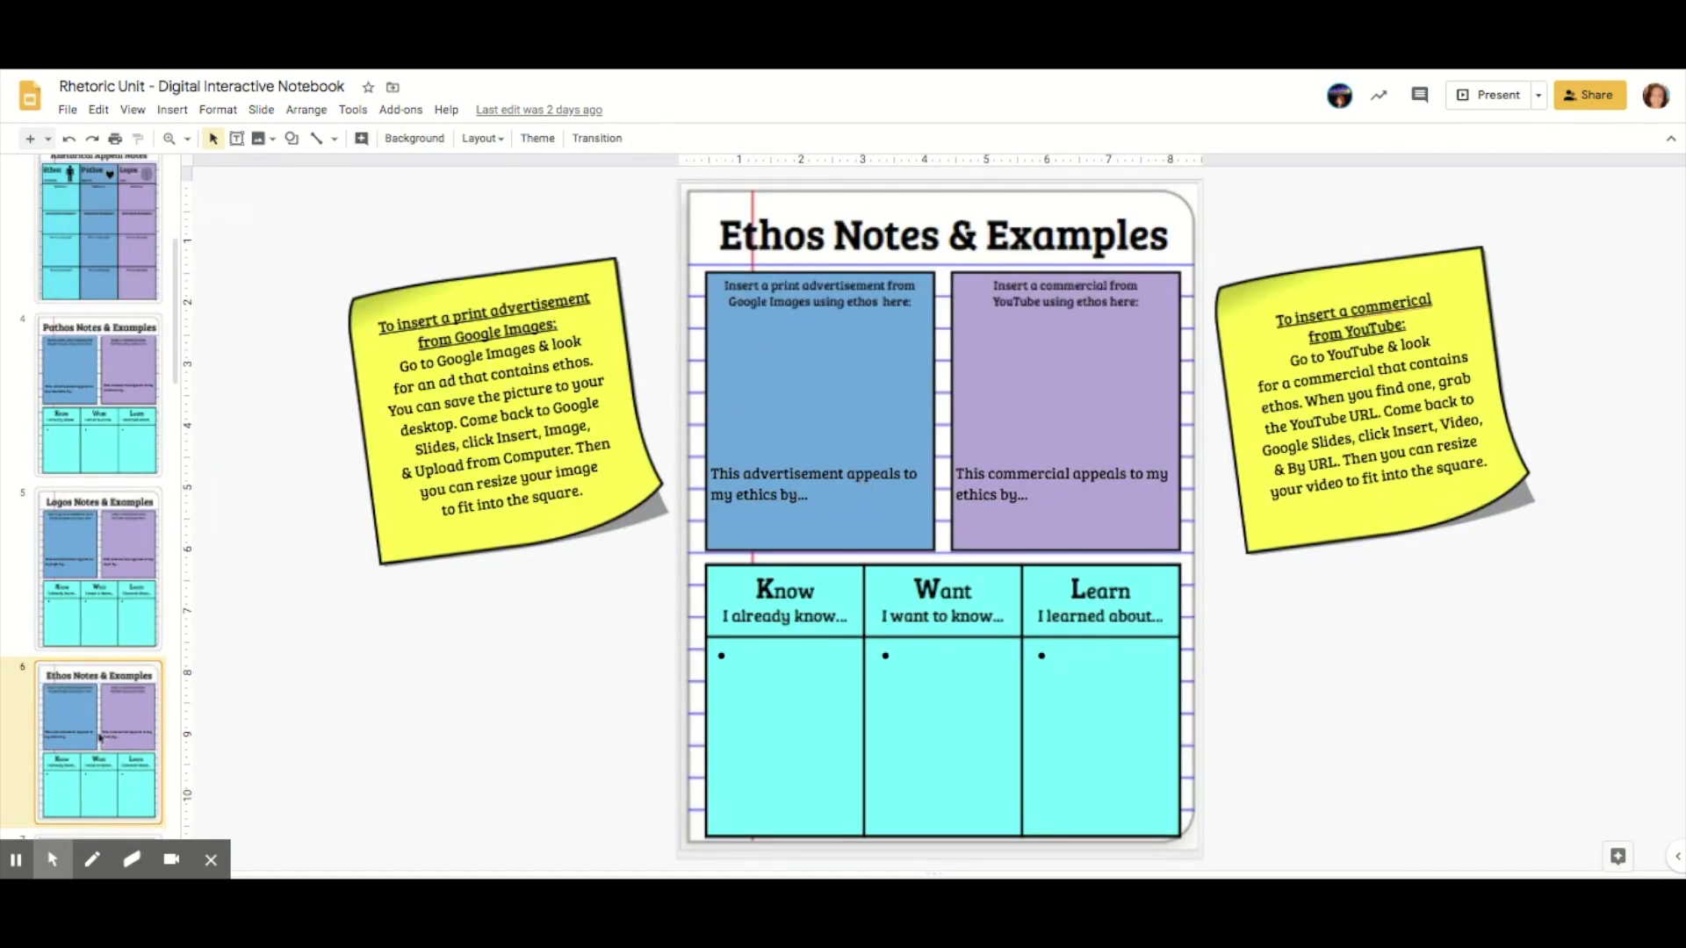
scroll(100, 738, up, 5)
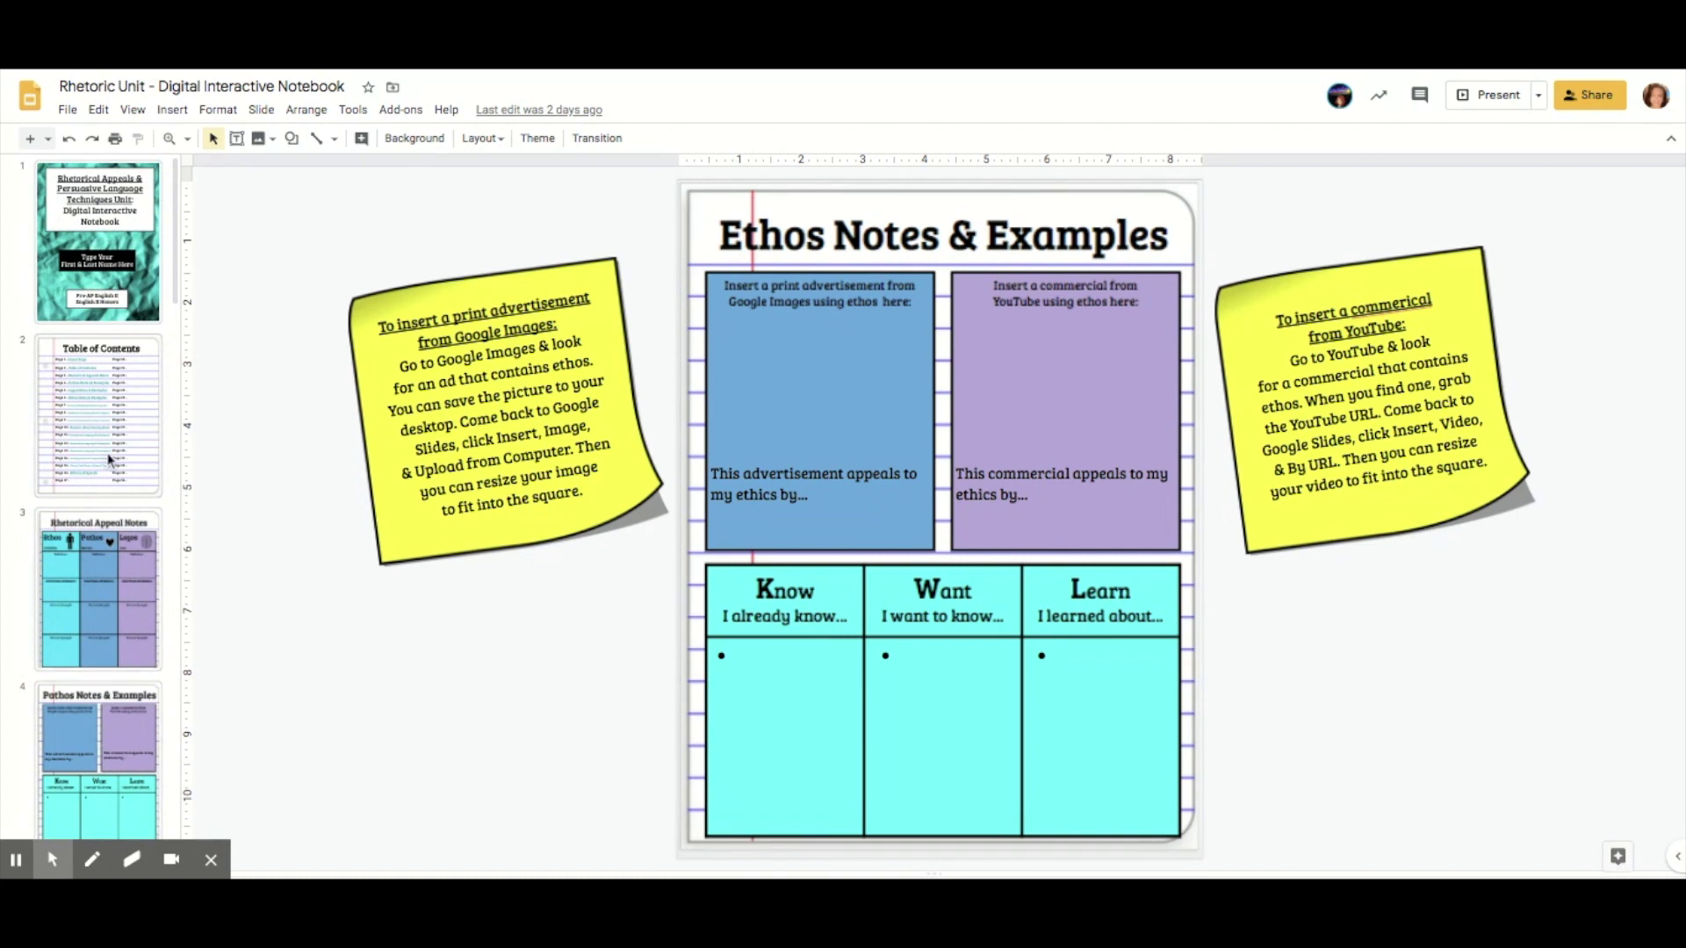
click(109, 458)
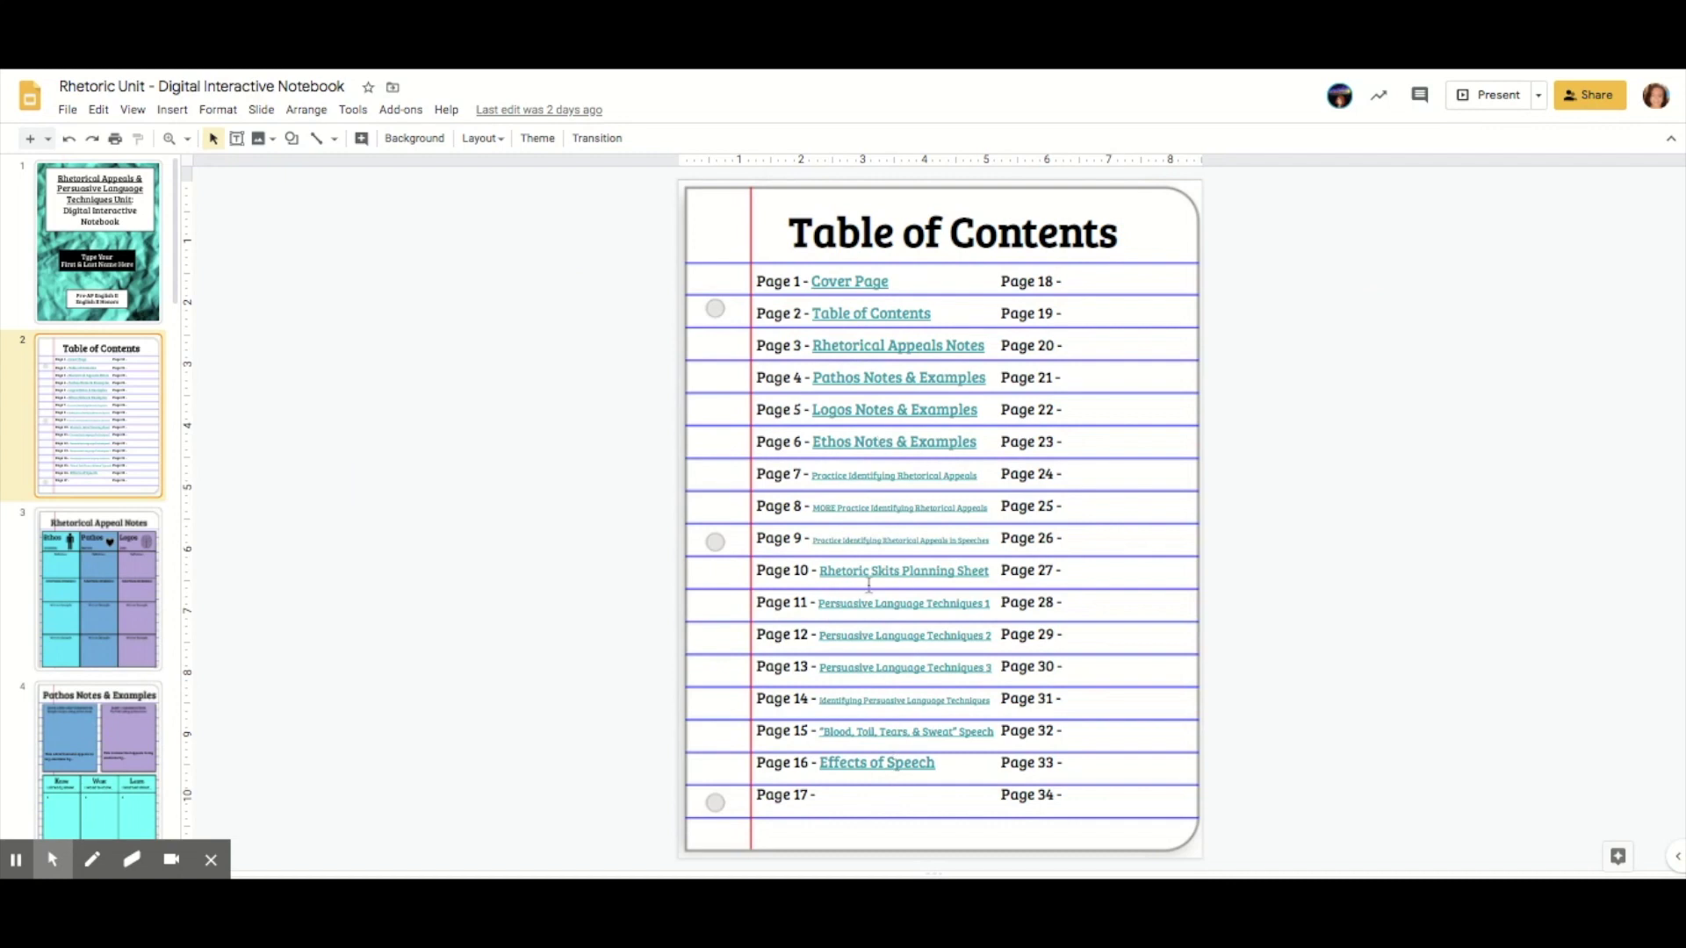
click(860, 762)
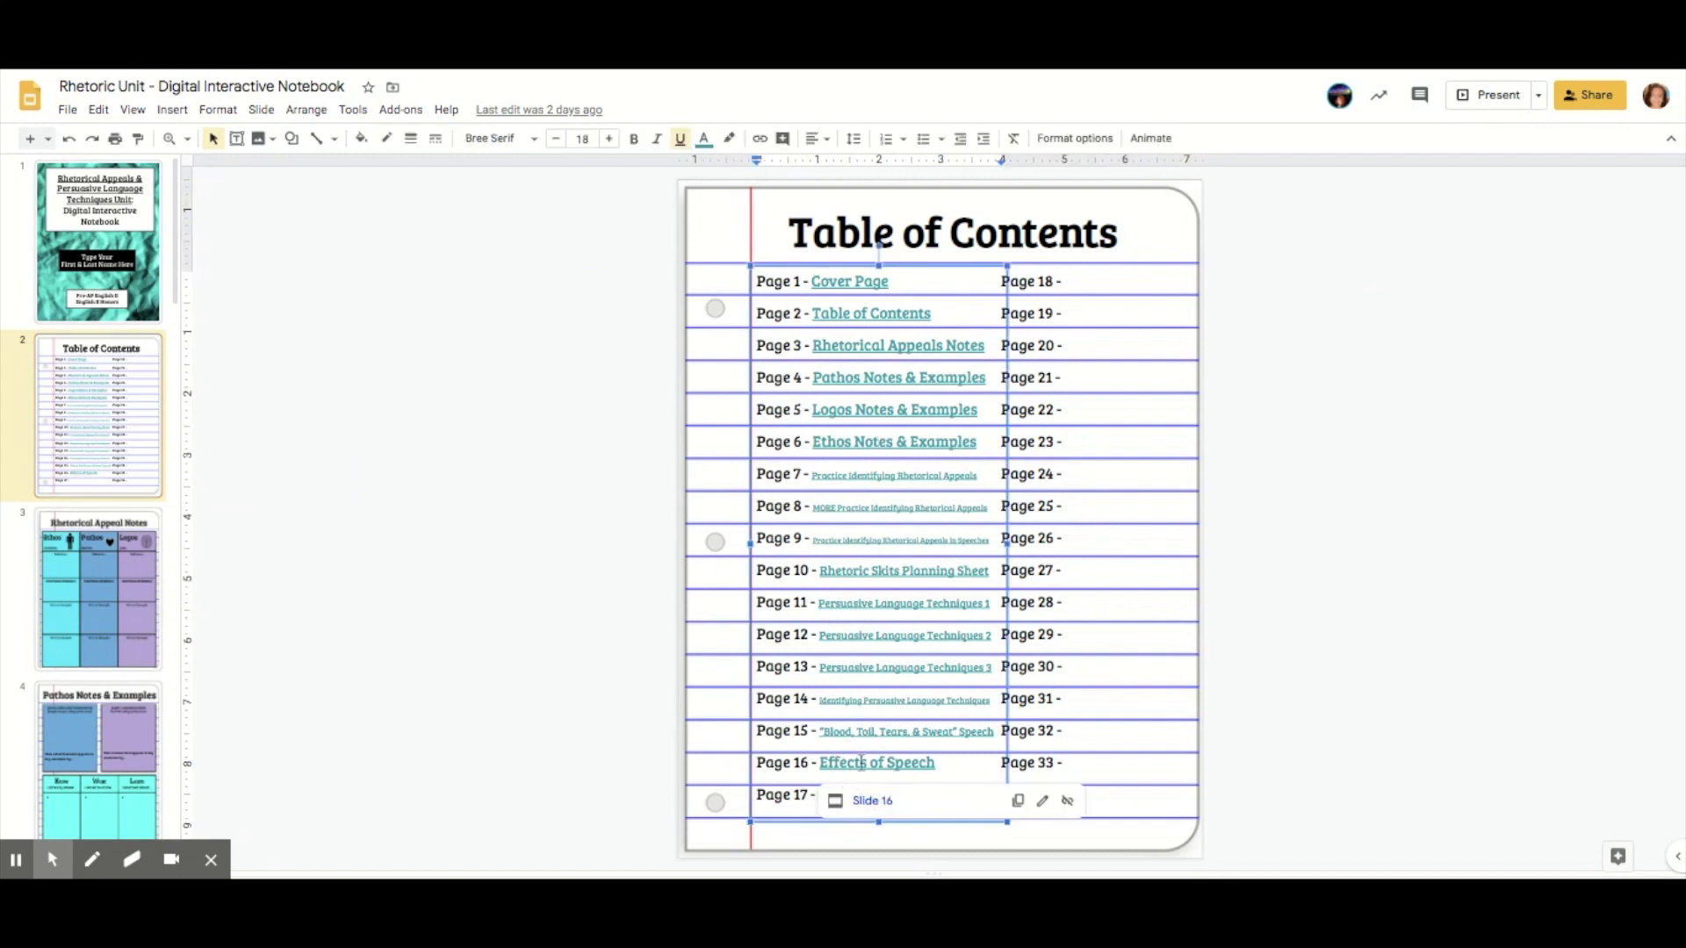
click(874, 802)
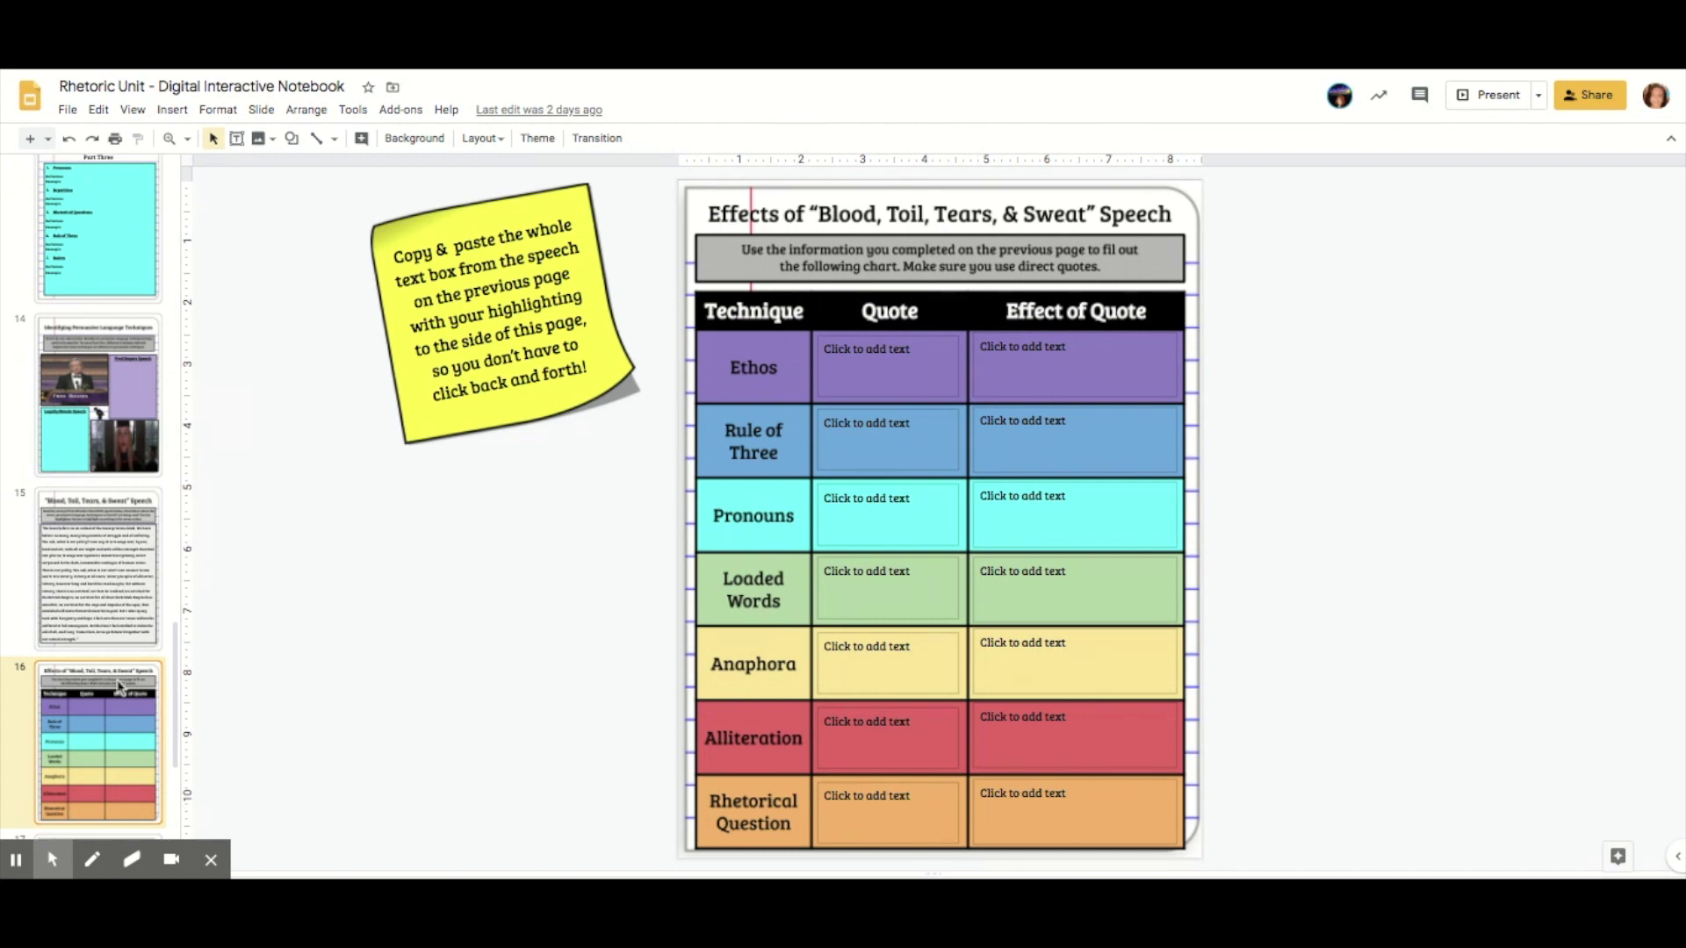
scroll(63, 618, up, 15)
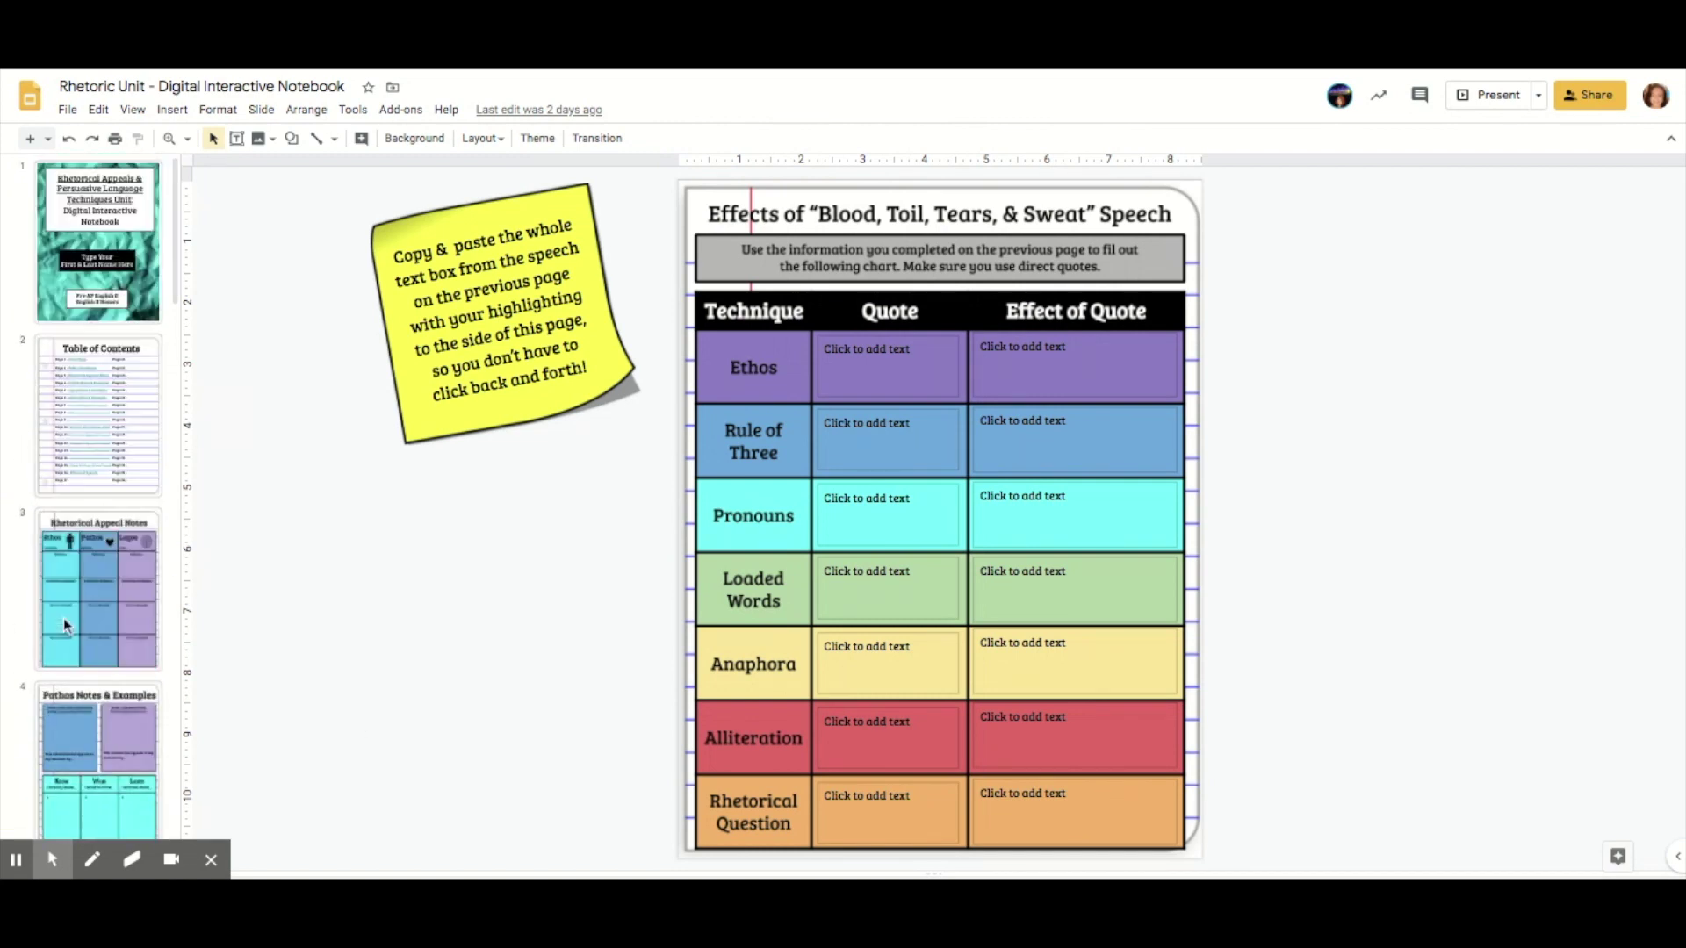
click(99, 331)
- On the Table of Contents, type 'Sample Page' after 'Page 17 -' and select it
click(101, 372)
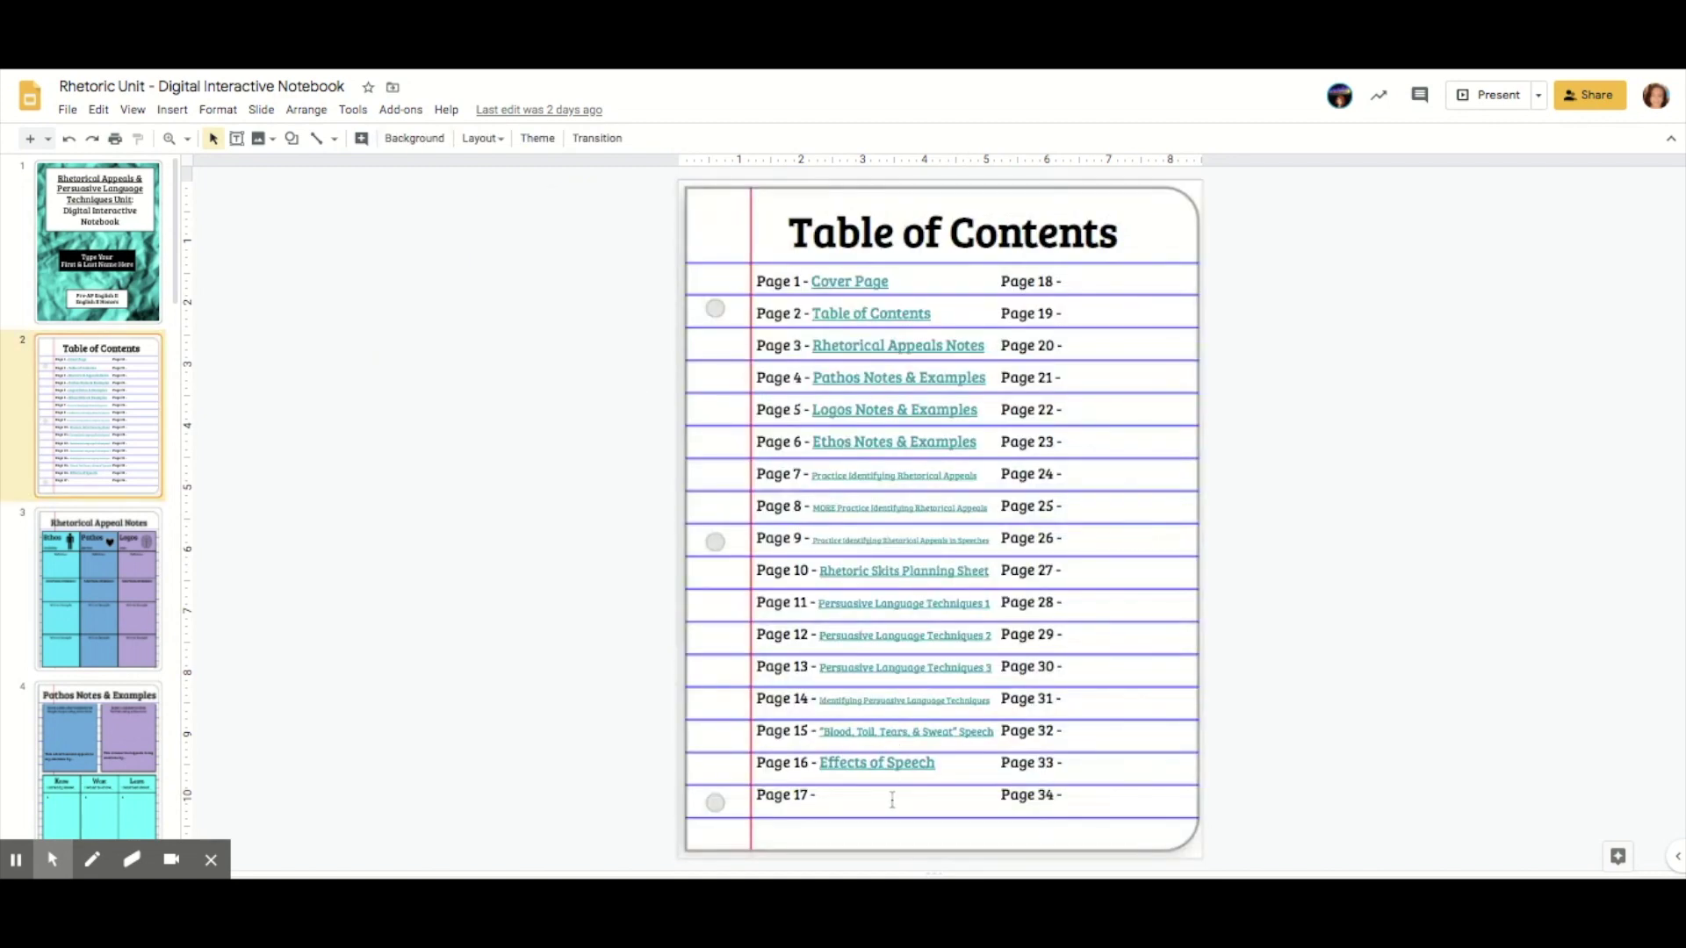
click(892, 800)
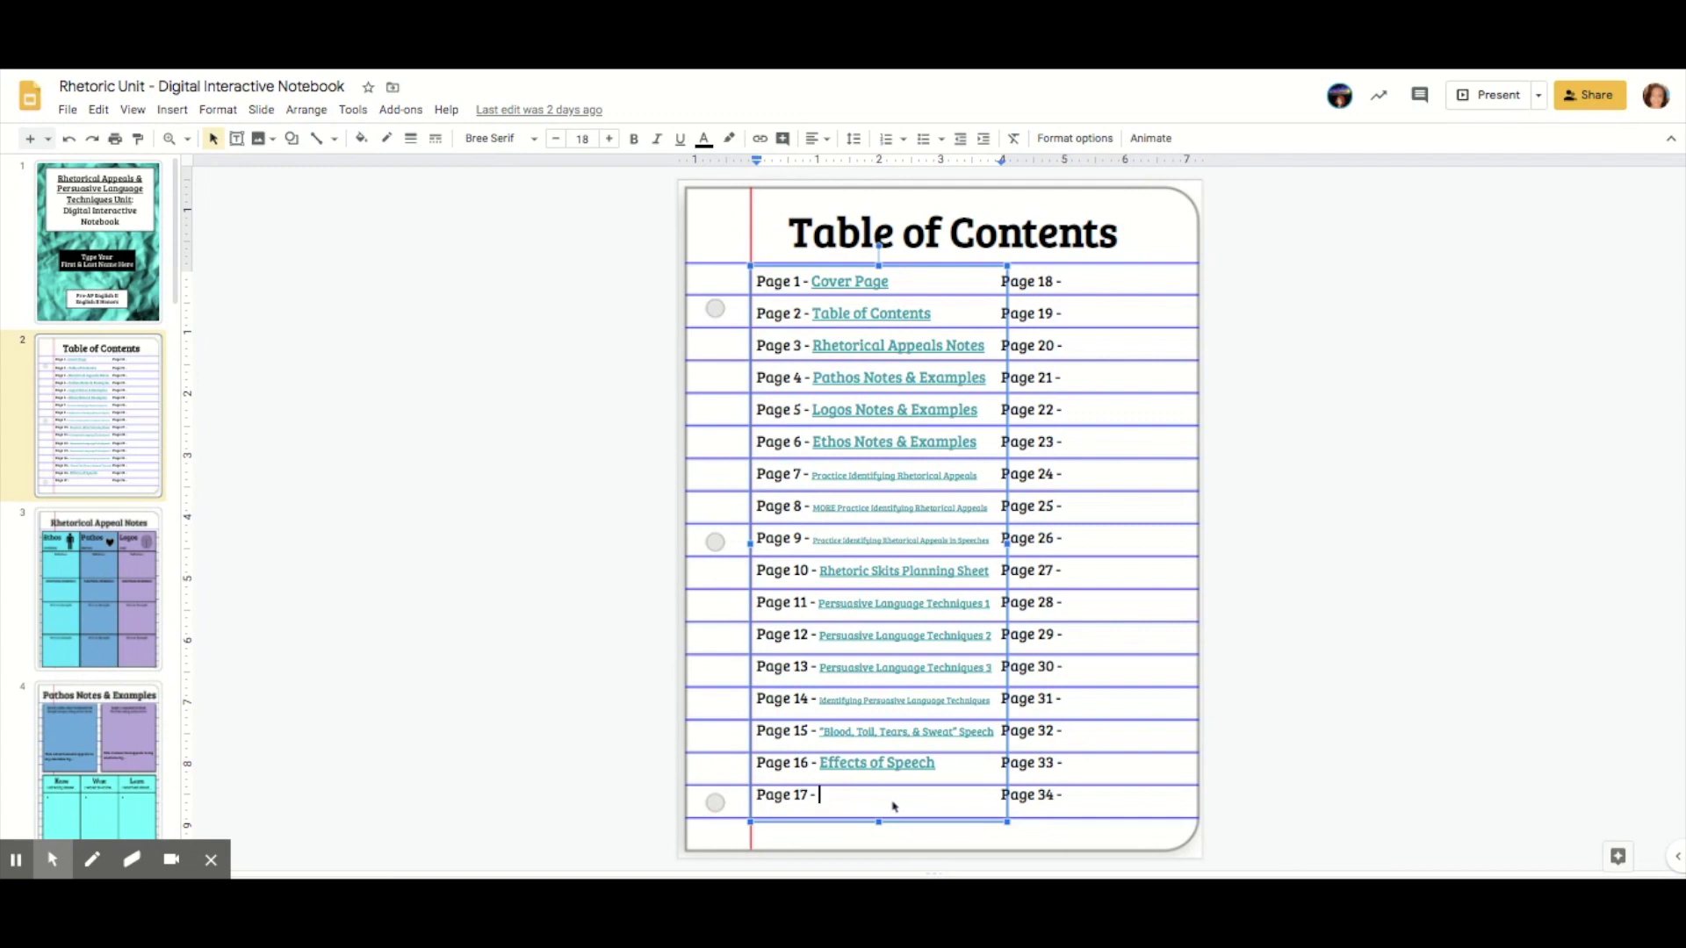
text(Sample Page)
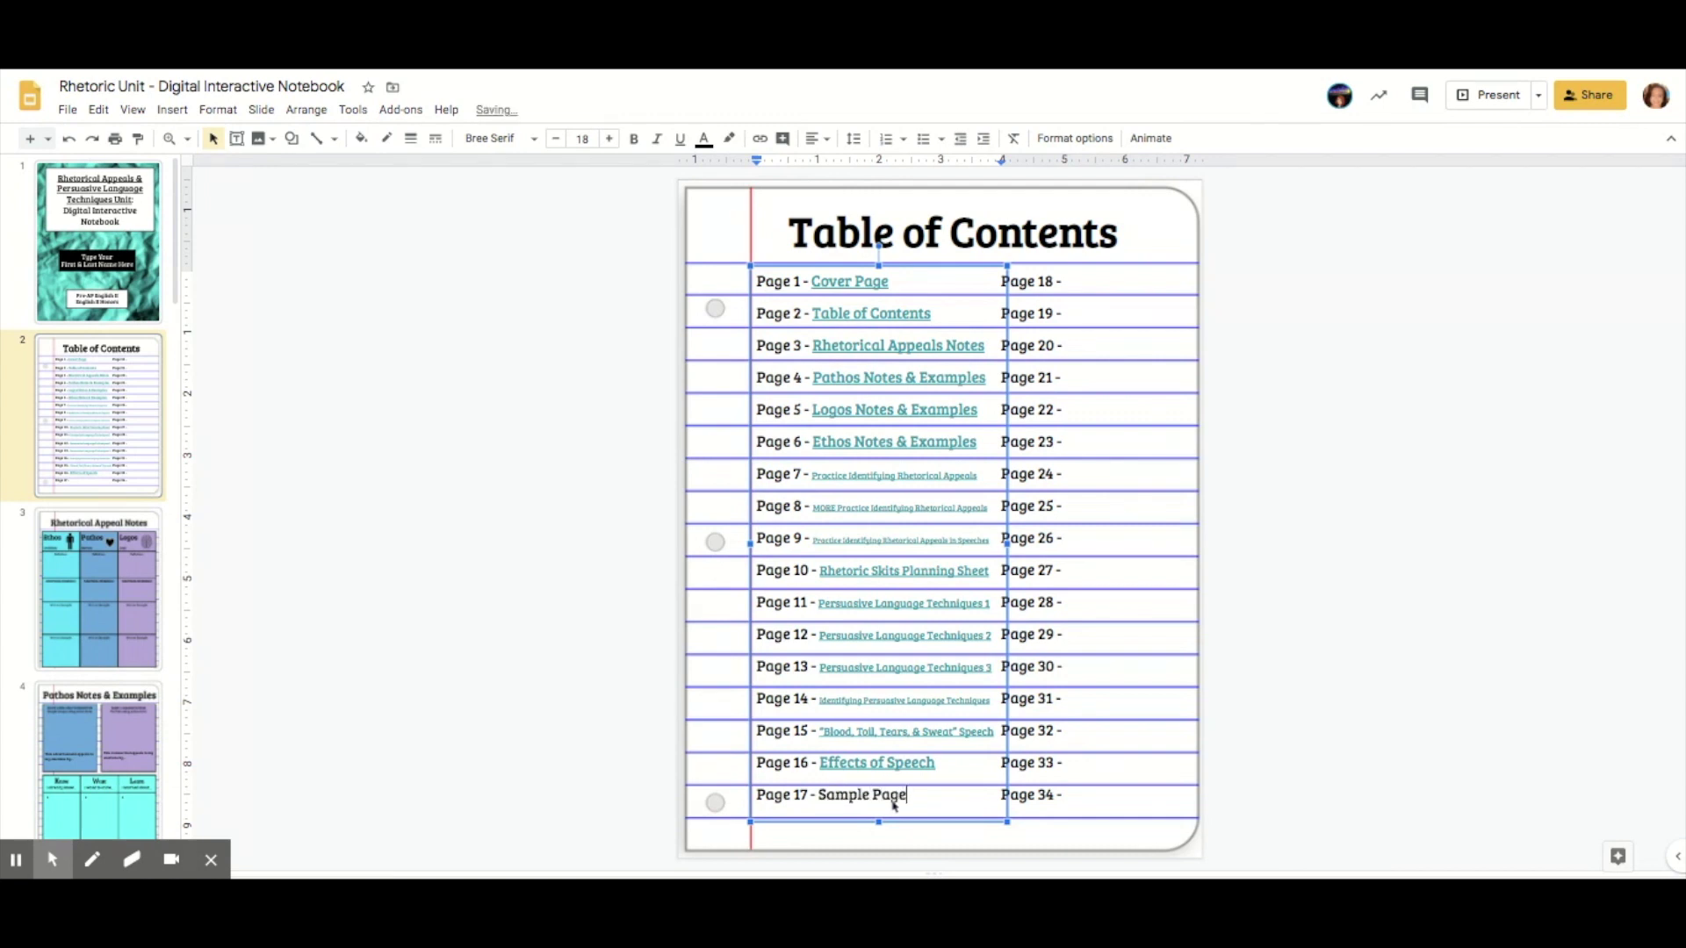
drag(908, 799, 818, 799)
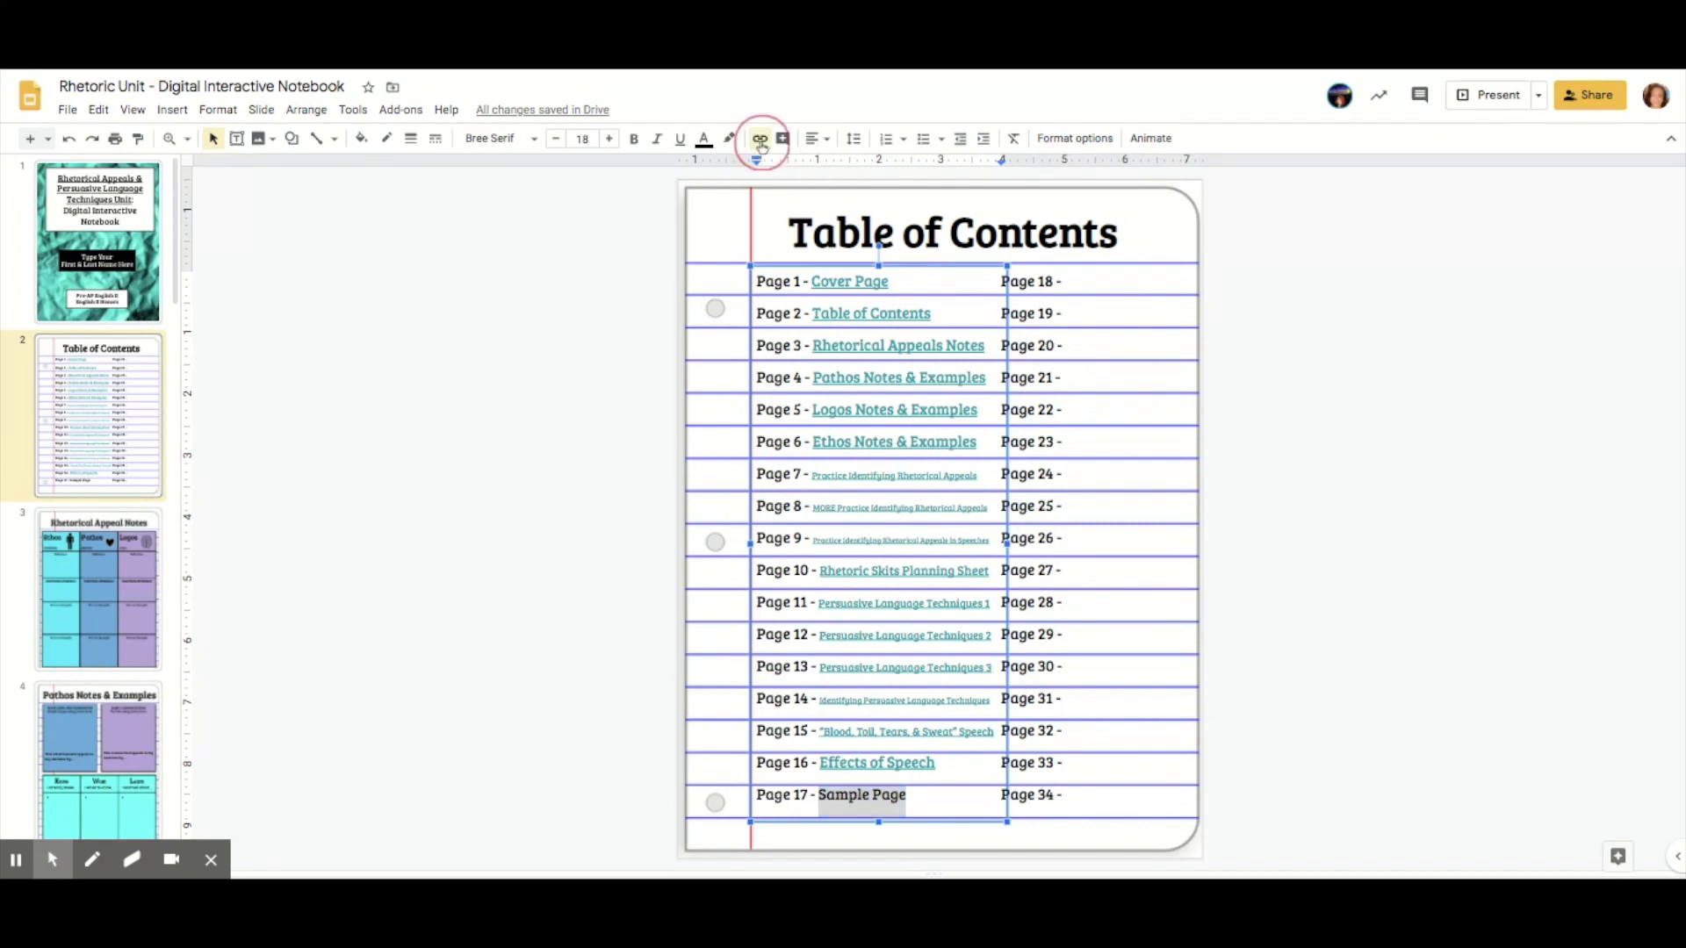
- Link 'Sample Page' to Slide 17 in this presentation and check the link's target
click(760, 139)
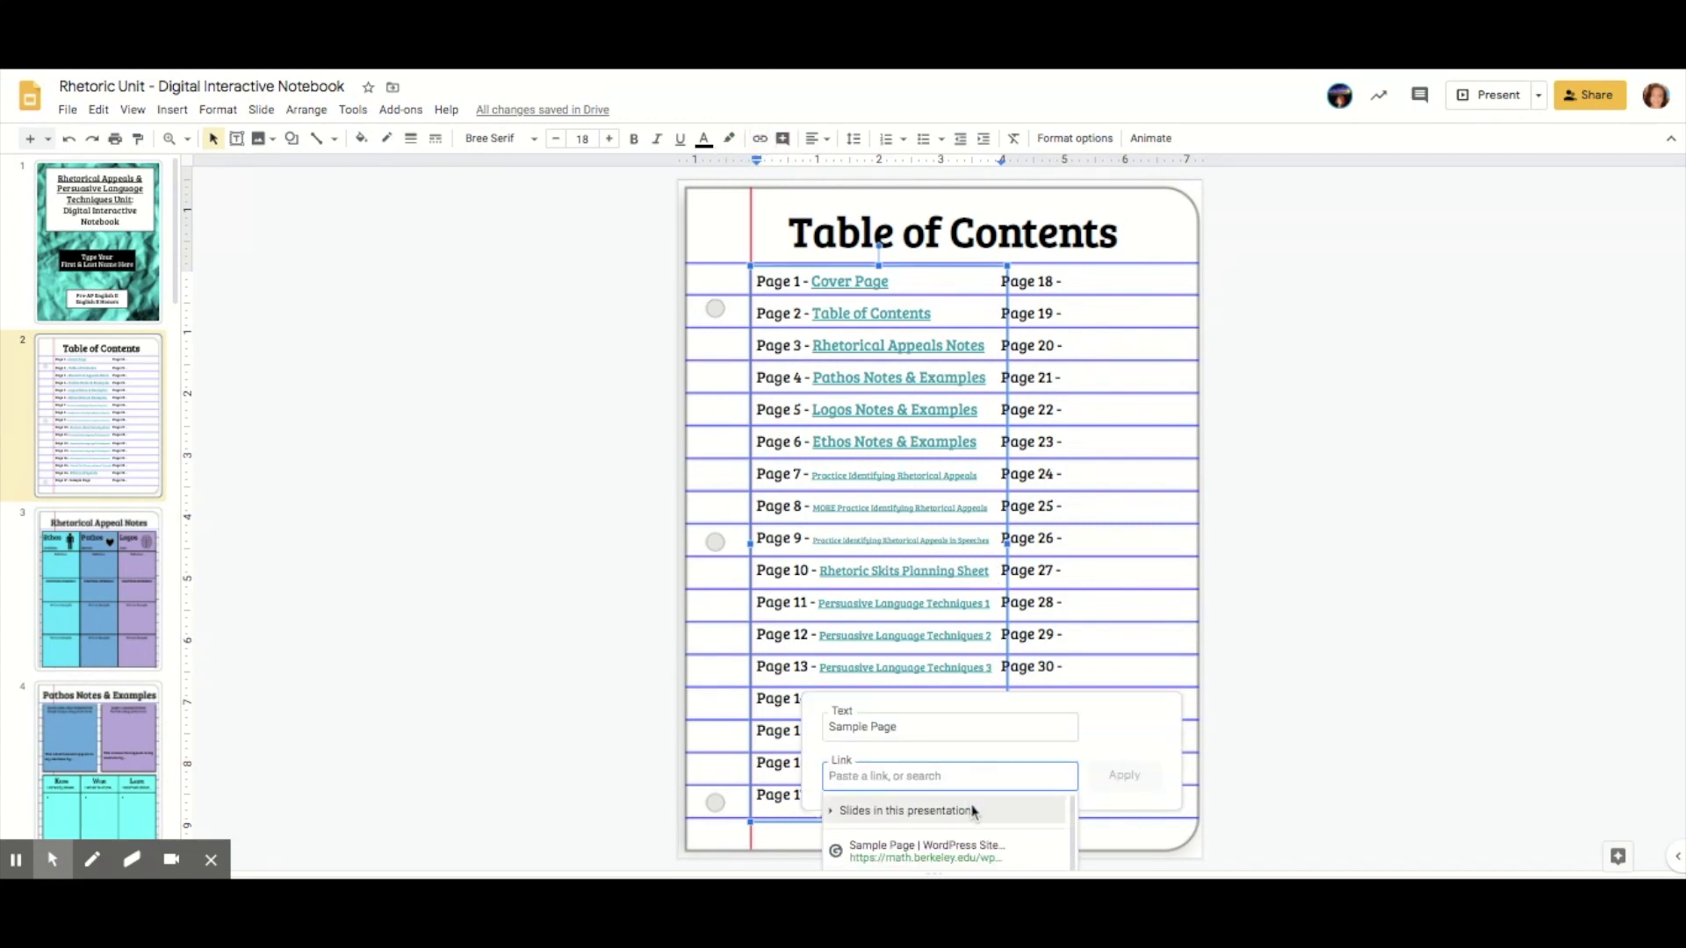
click(944, 821)
scroll(961, 856, down, 5)
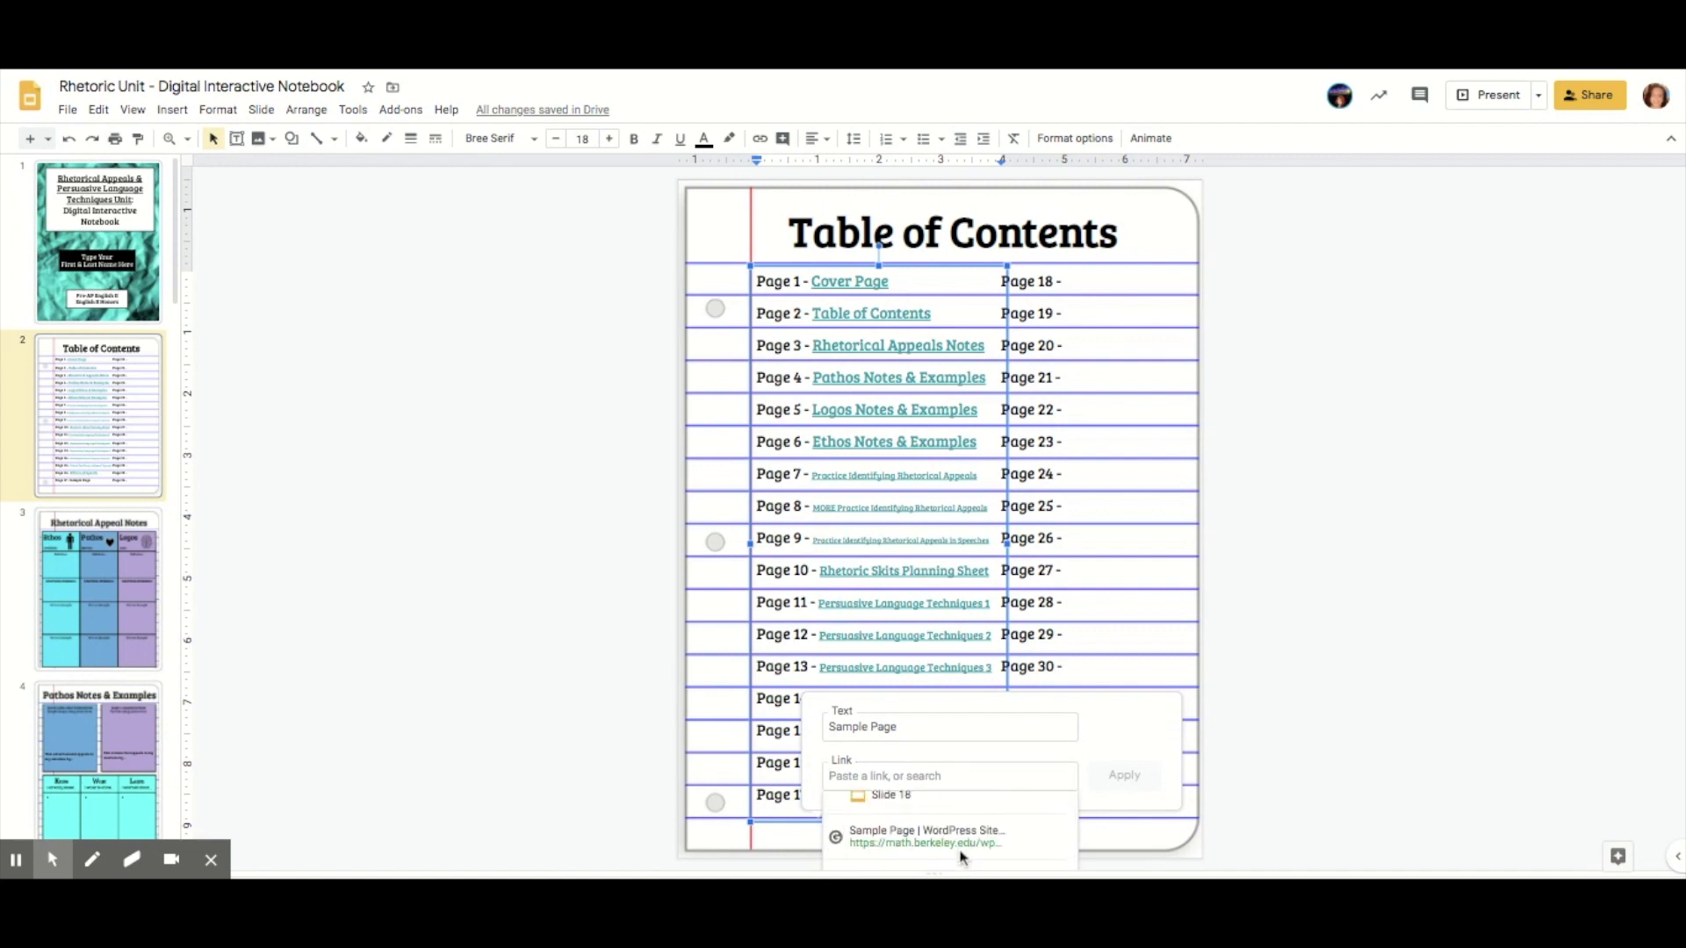
scroll(979, 809, down, 1)
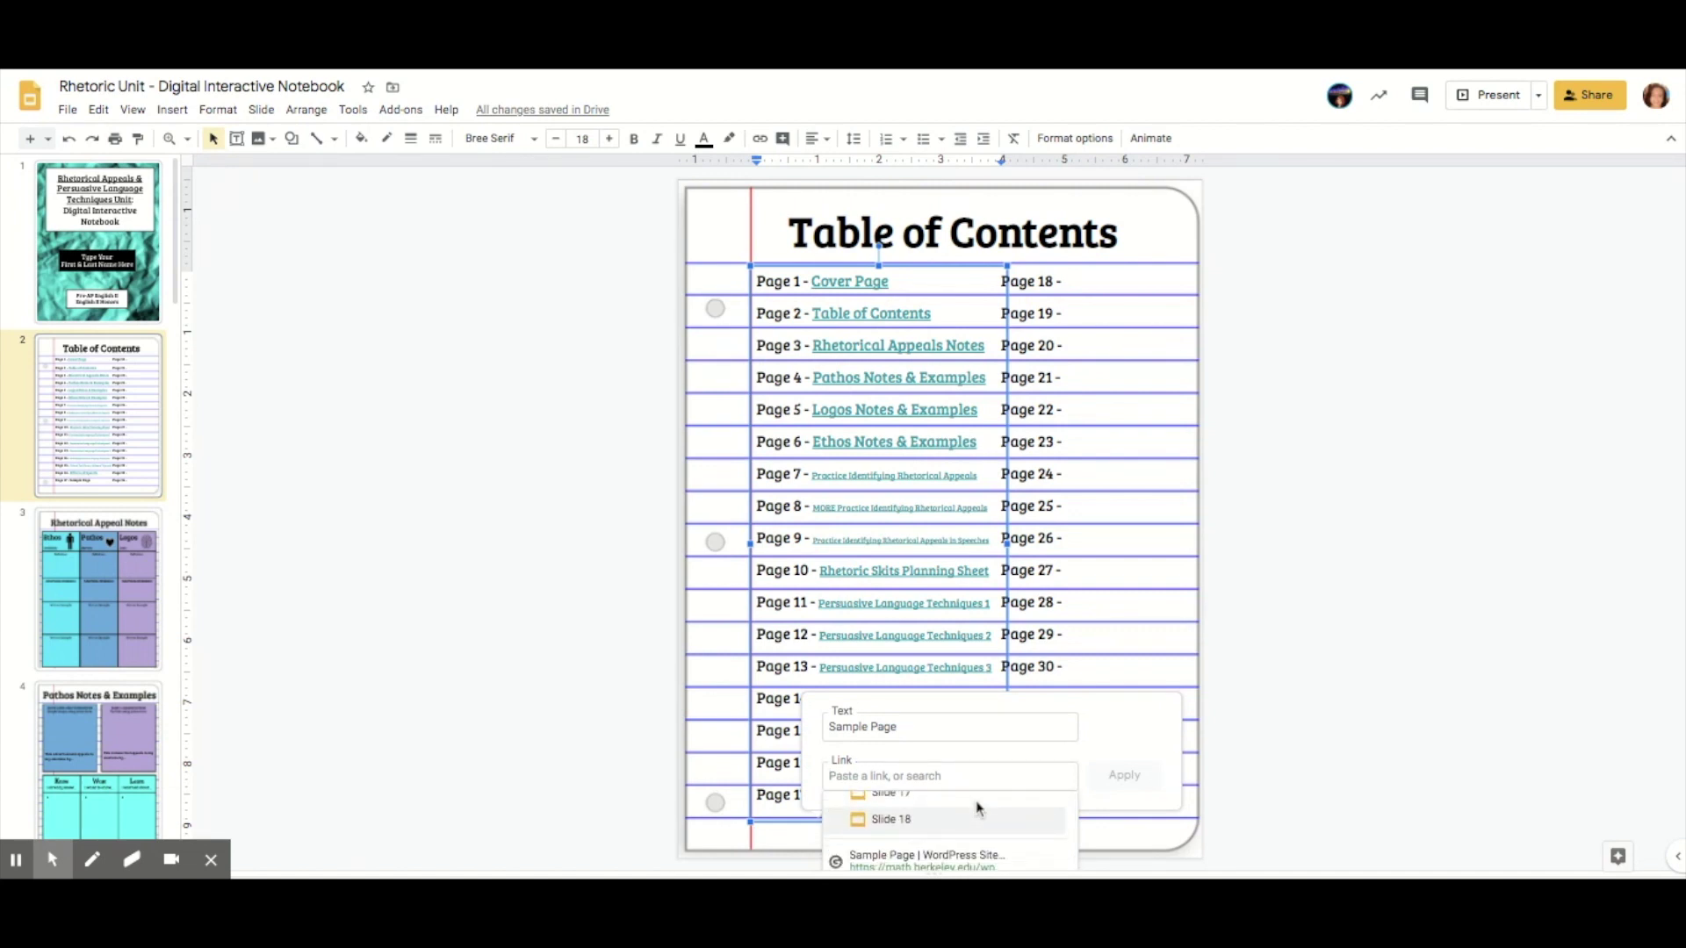
scroll(976, 806, up, 1)
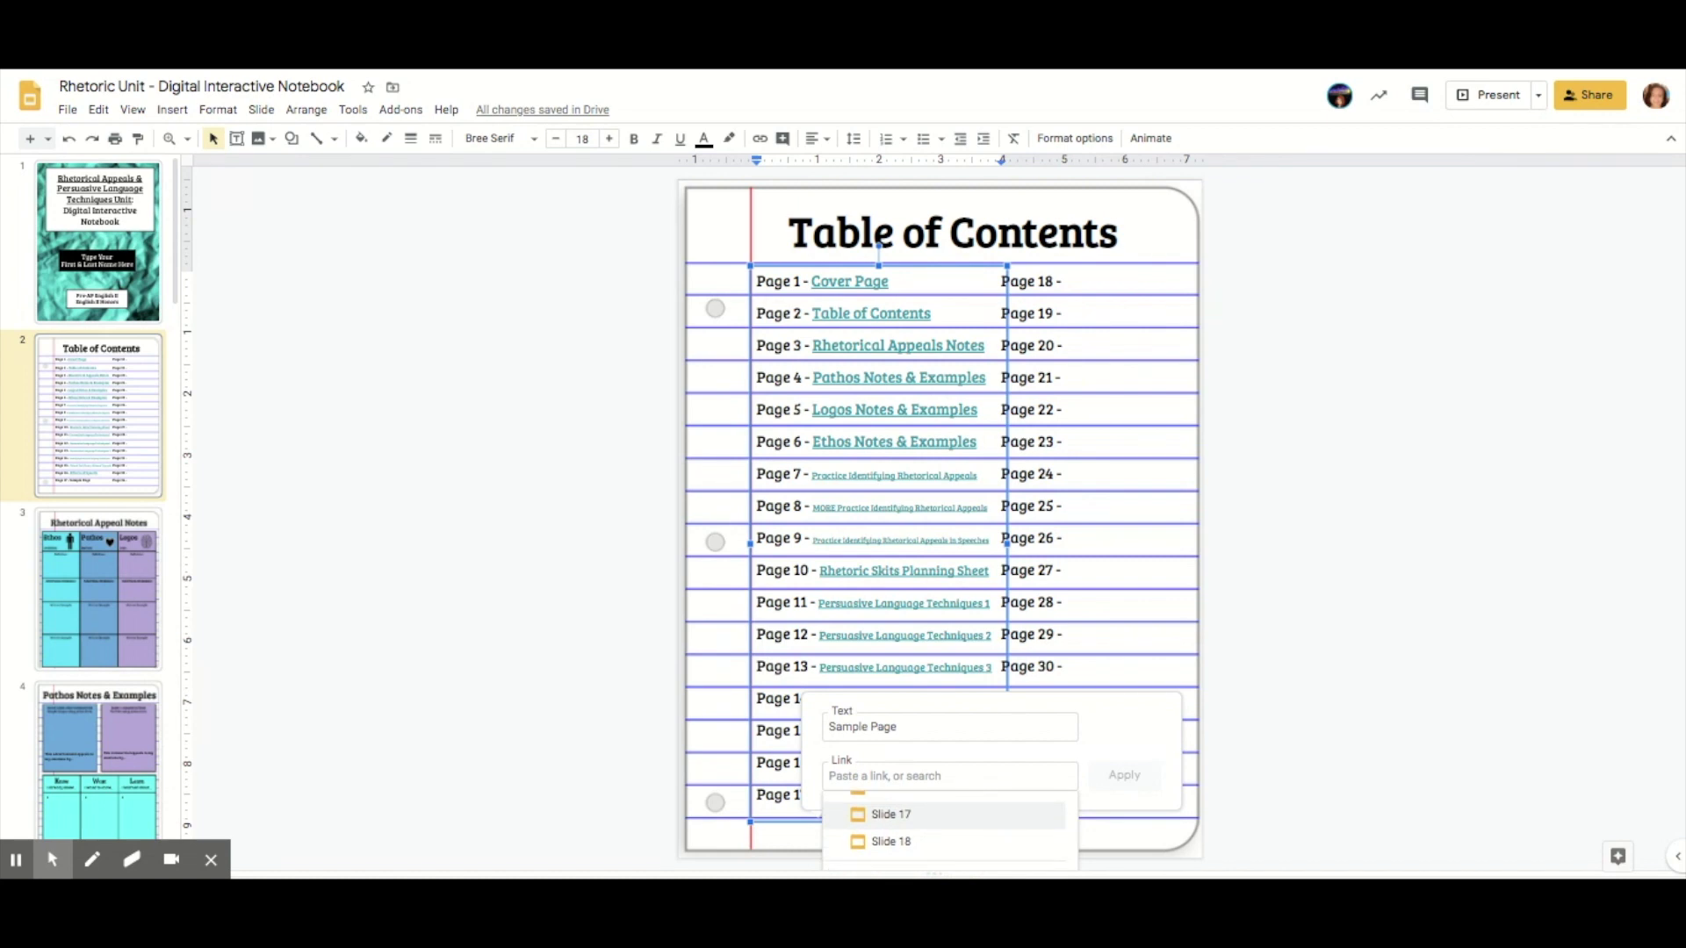
click(966, 813)
click(817, 736)
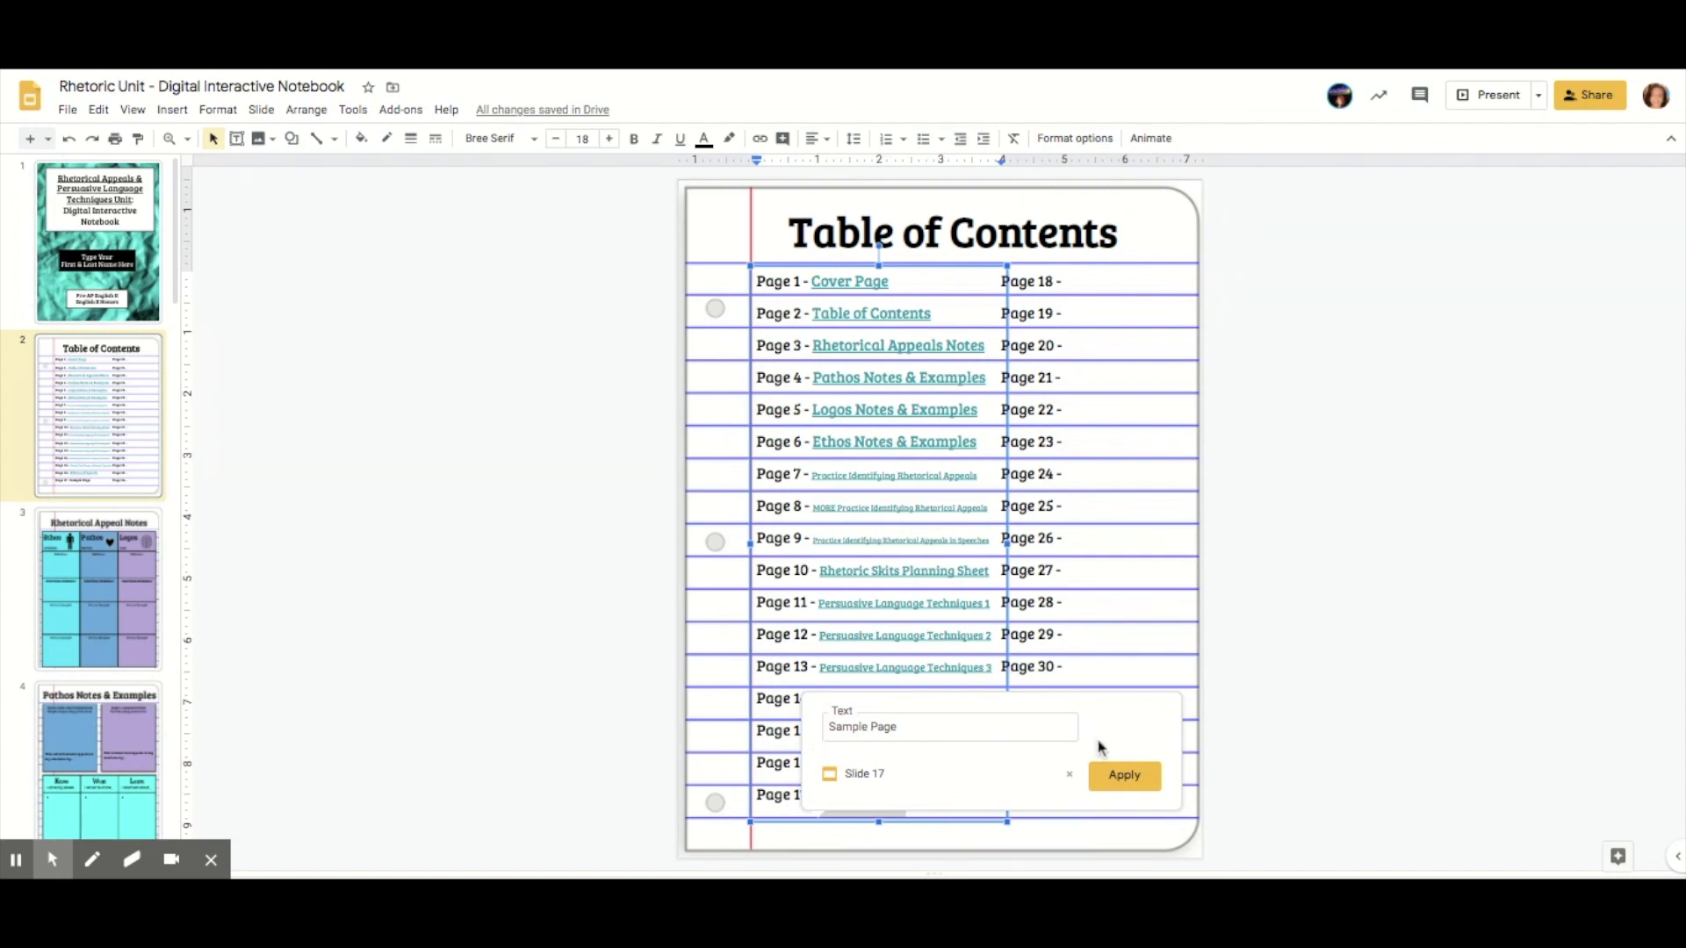
click(1127, 777)
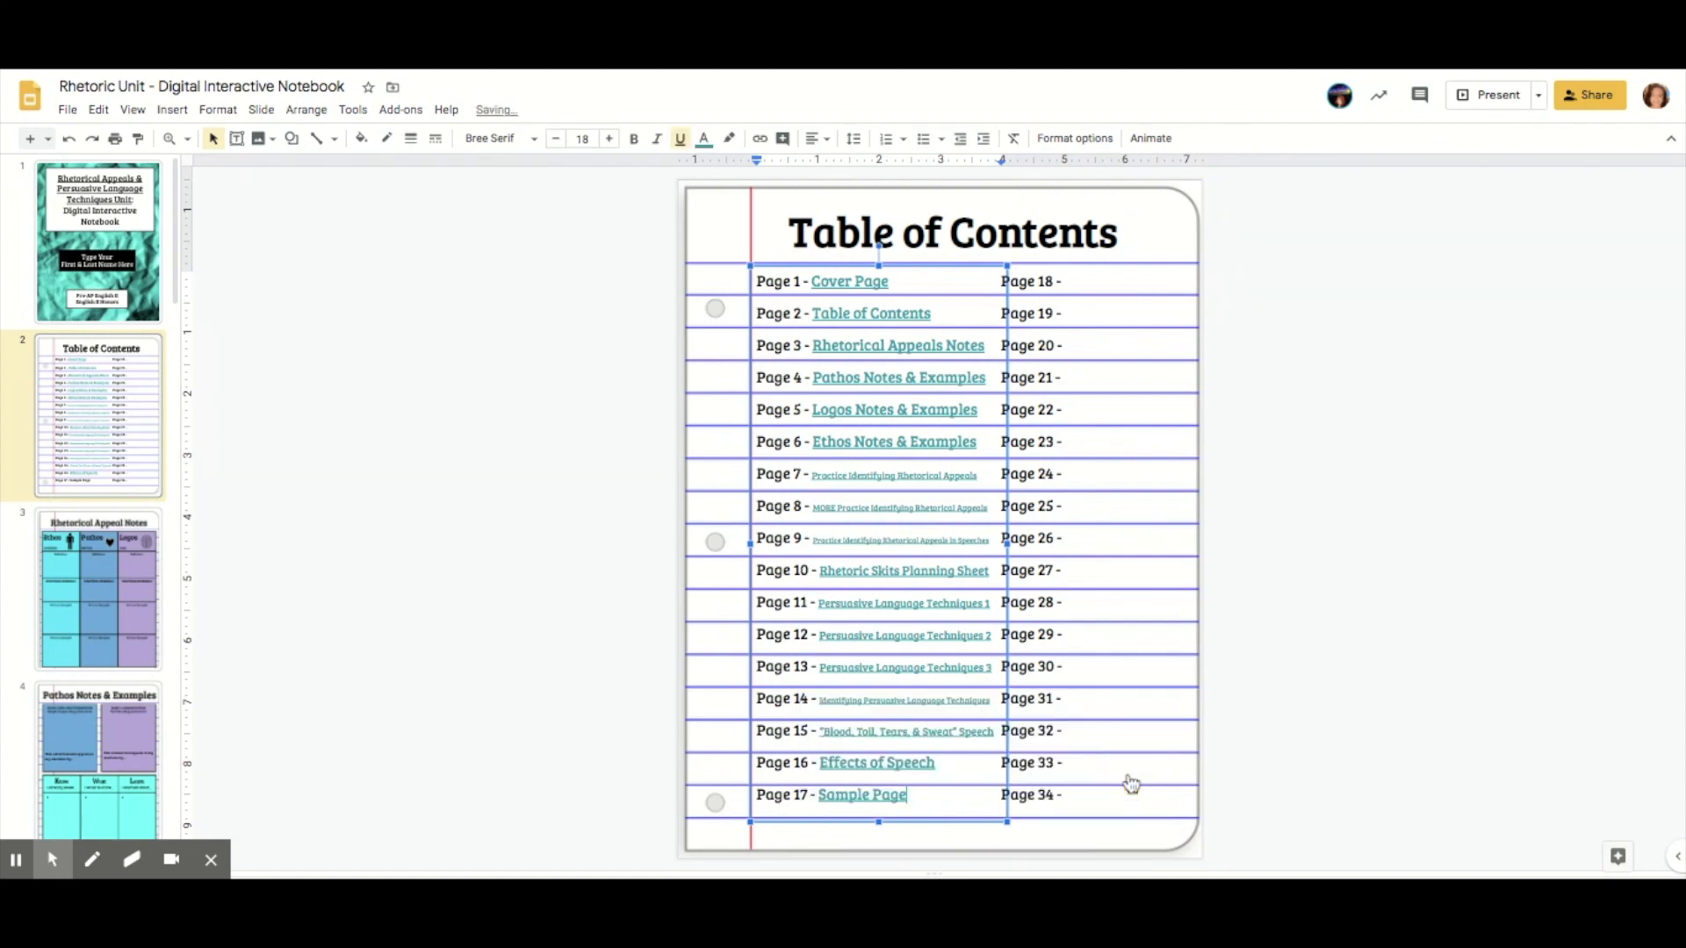
click(868, 794)
- Follow the link to slide 17, then replace 'Sample Page' with 'Persuasive Speeches Project Planning Sheet'
click(872, 833)
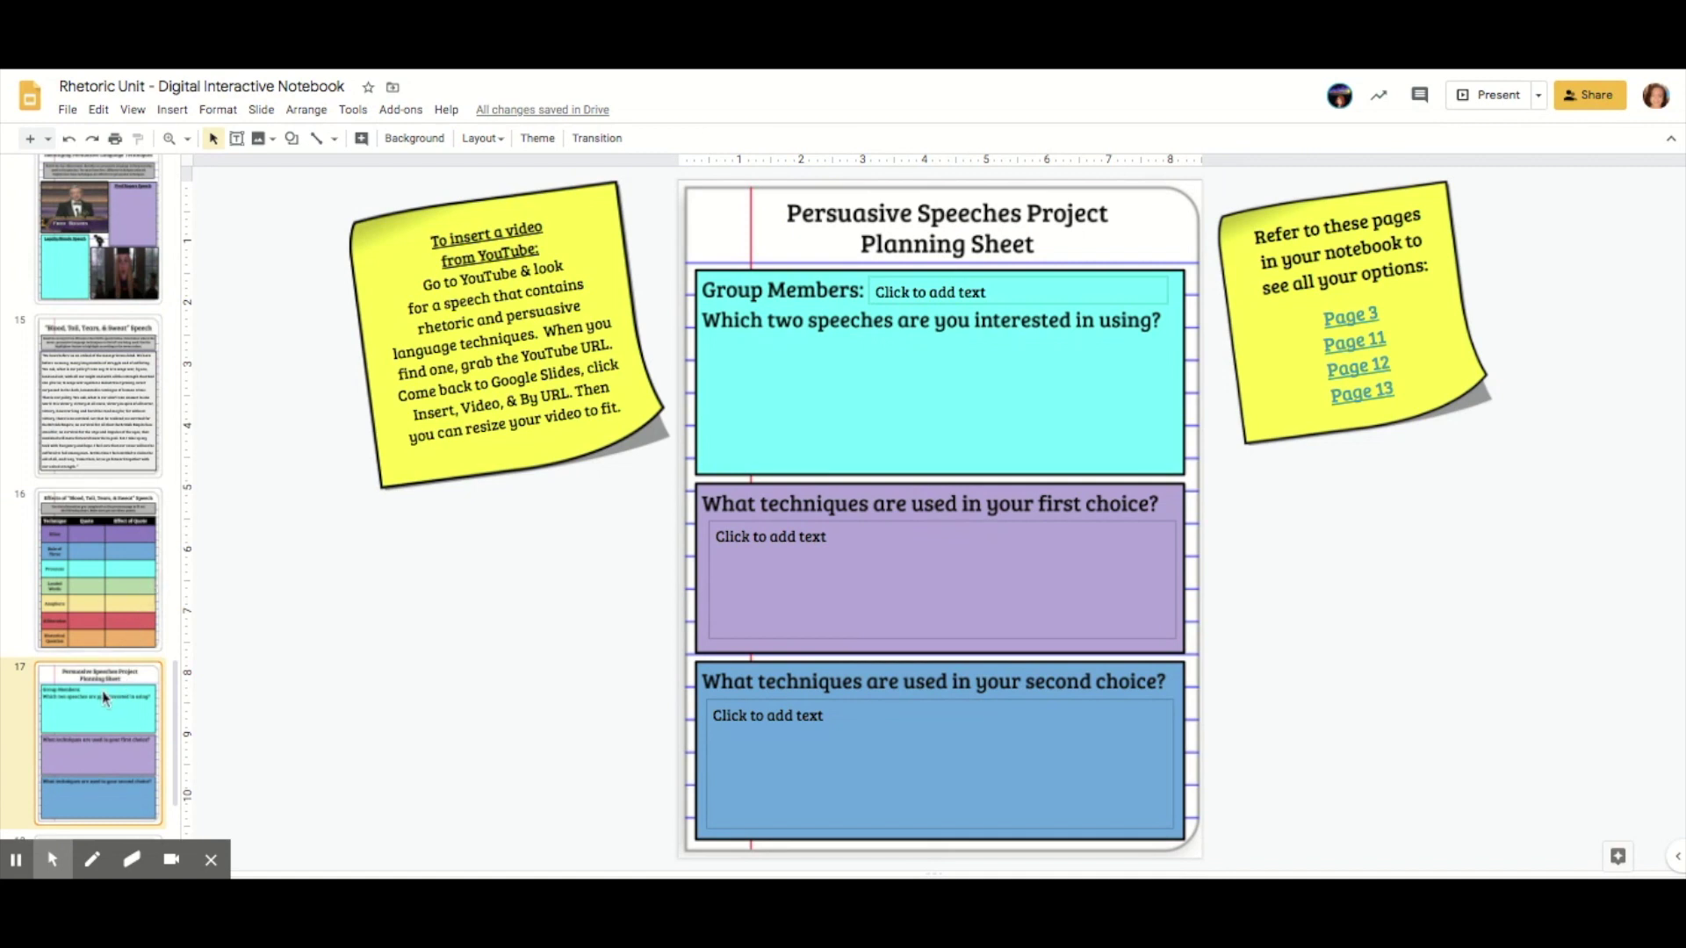
scroll(104, 698, up, 15)
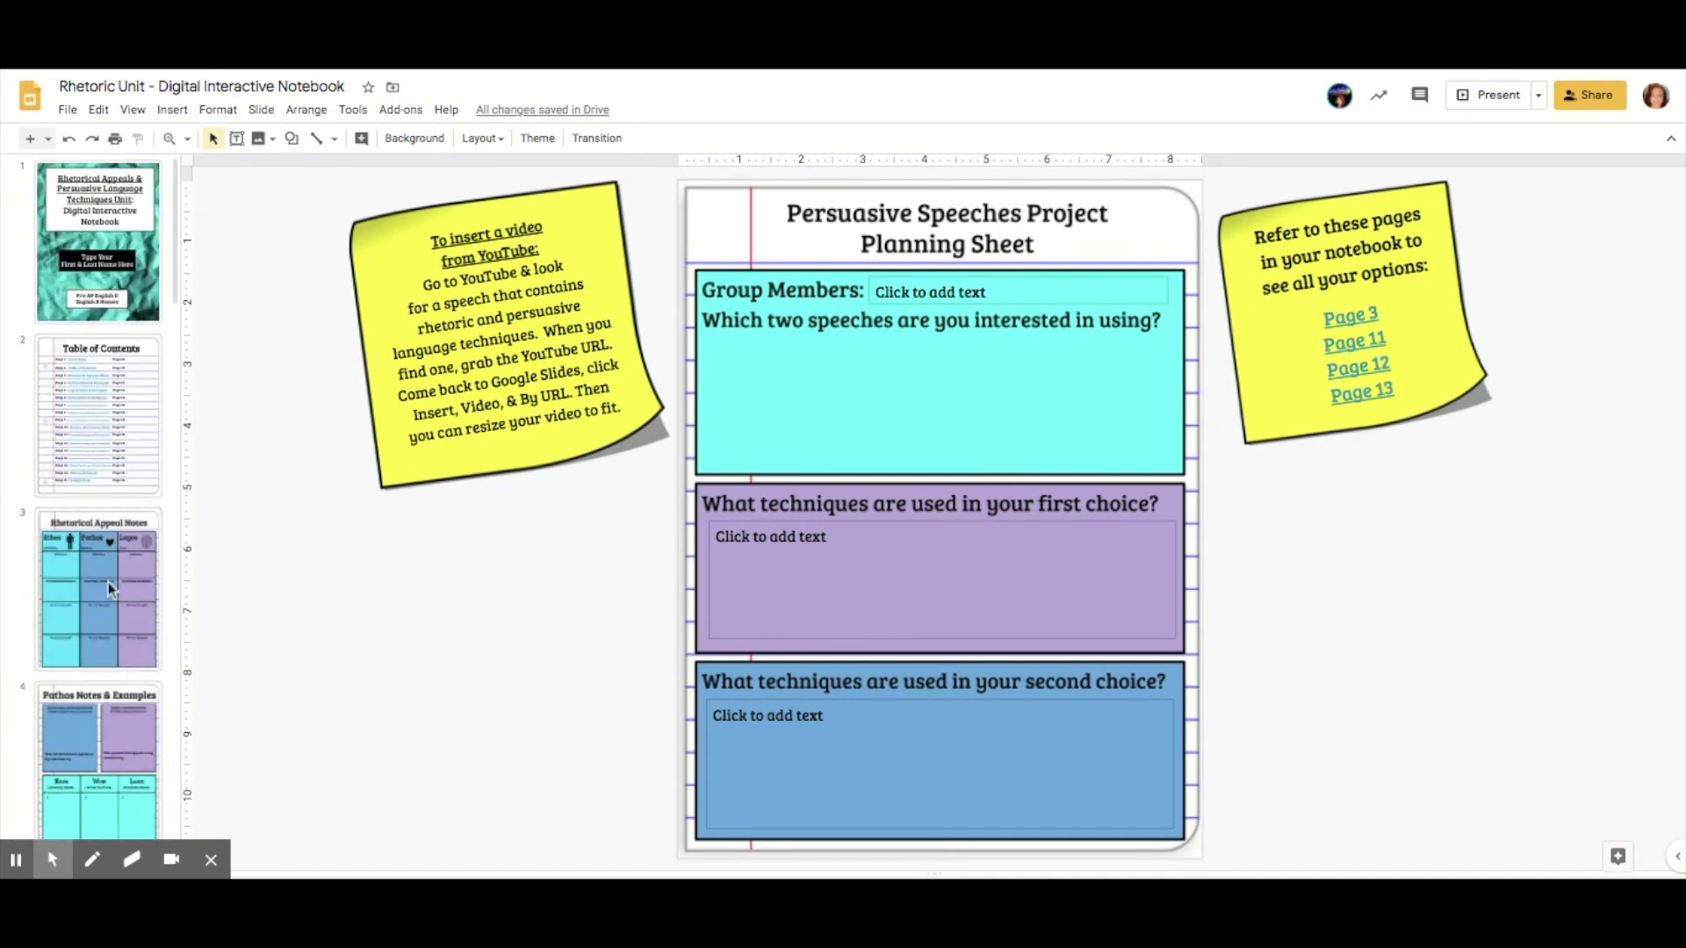
click(123, 427)
drag(907, 796, 818, 797)
text(Pers)
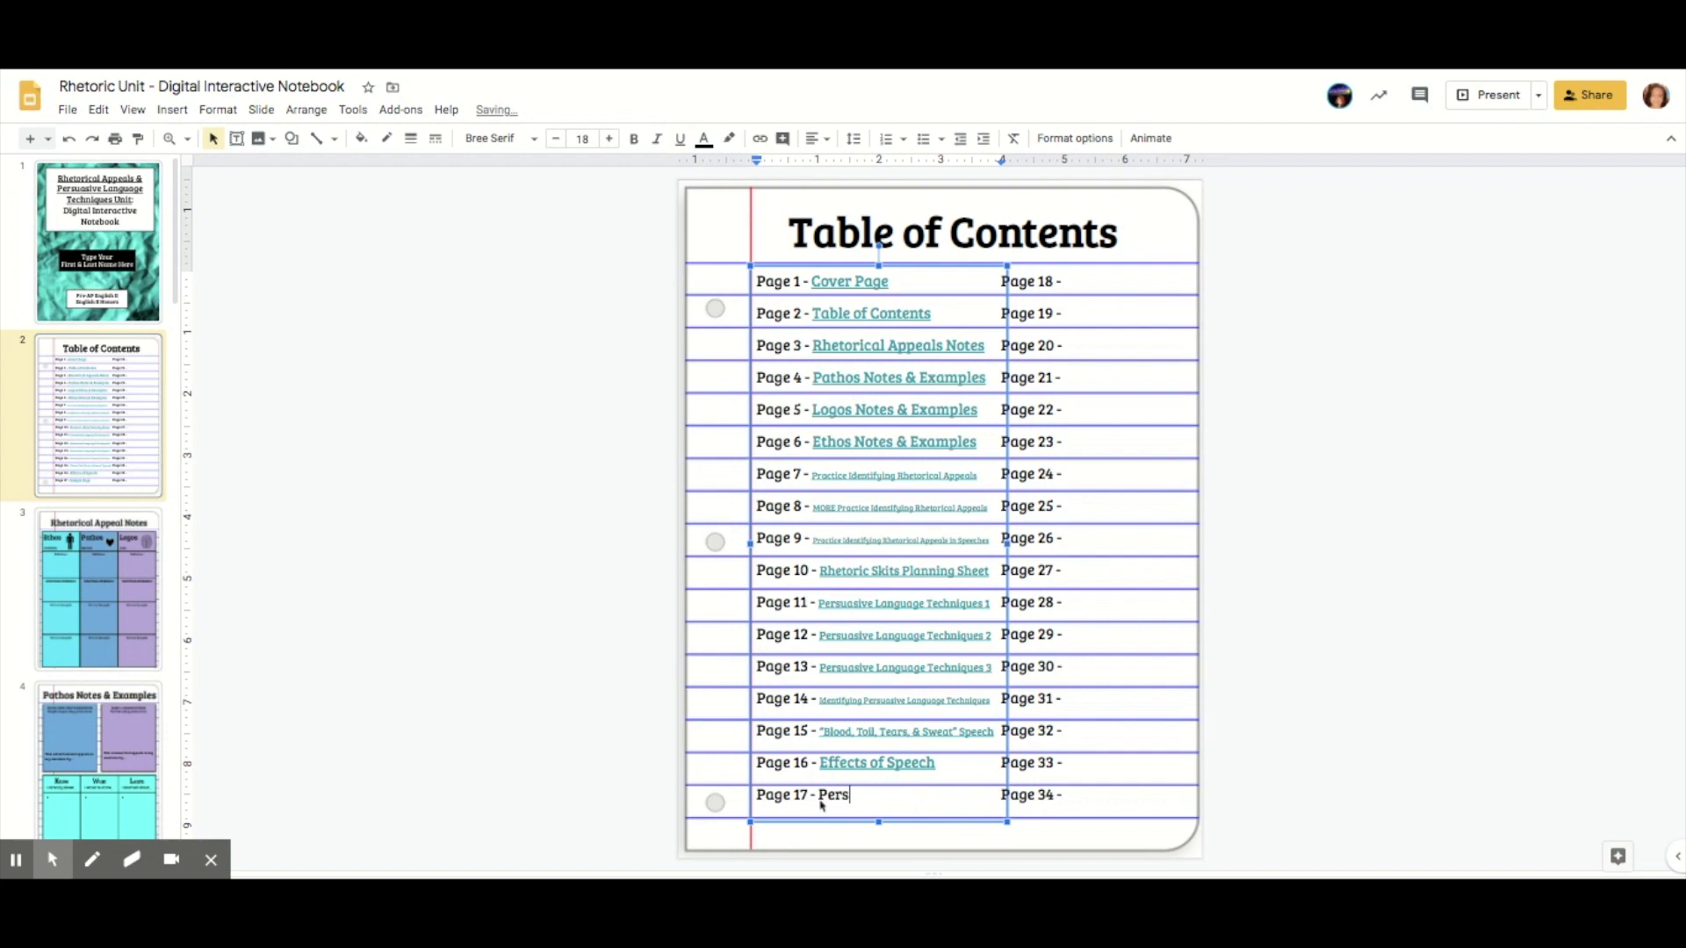
text(uasive Speeches Project P)
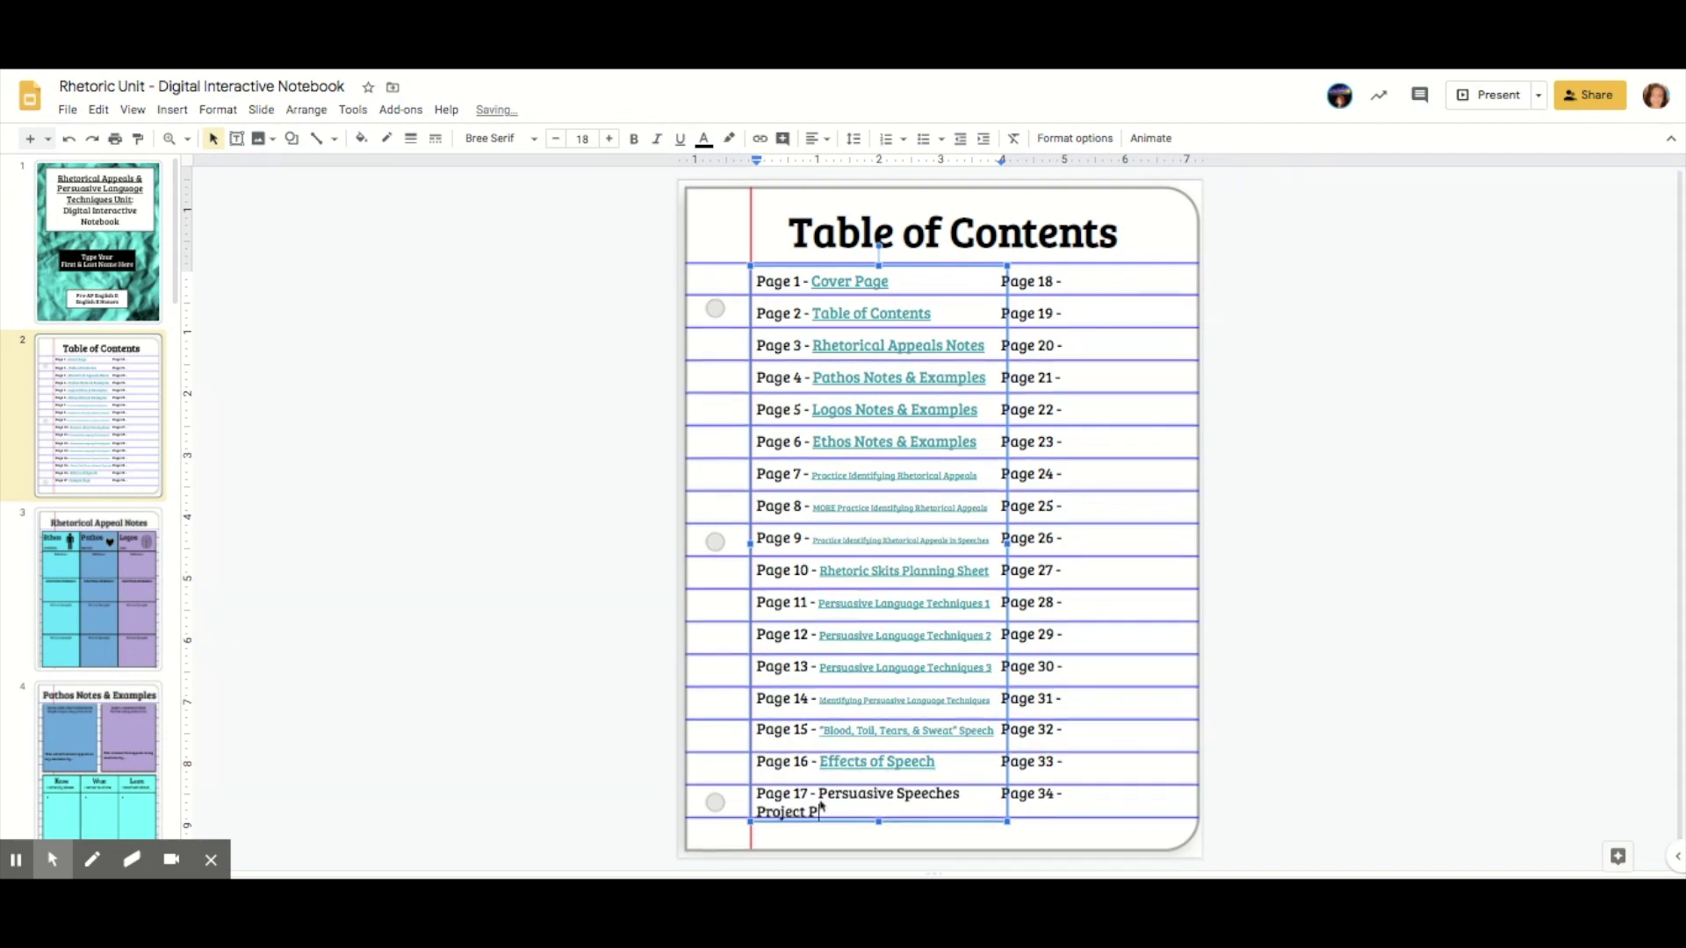
text(lanning Sheet)
- Reduce the Page 17 title's font size to 10 so it fits on one line
drag(818, 794, 941, 806)
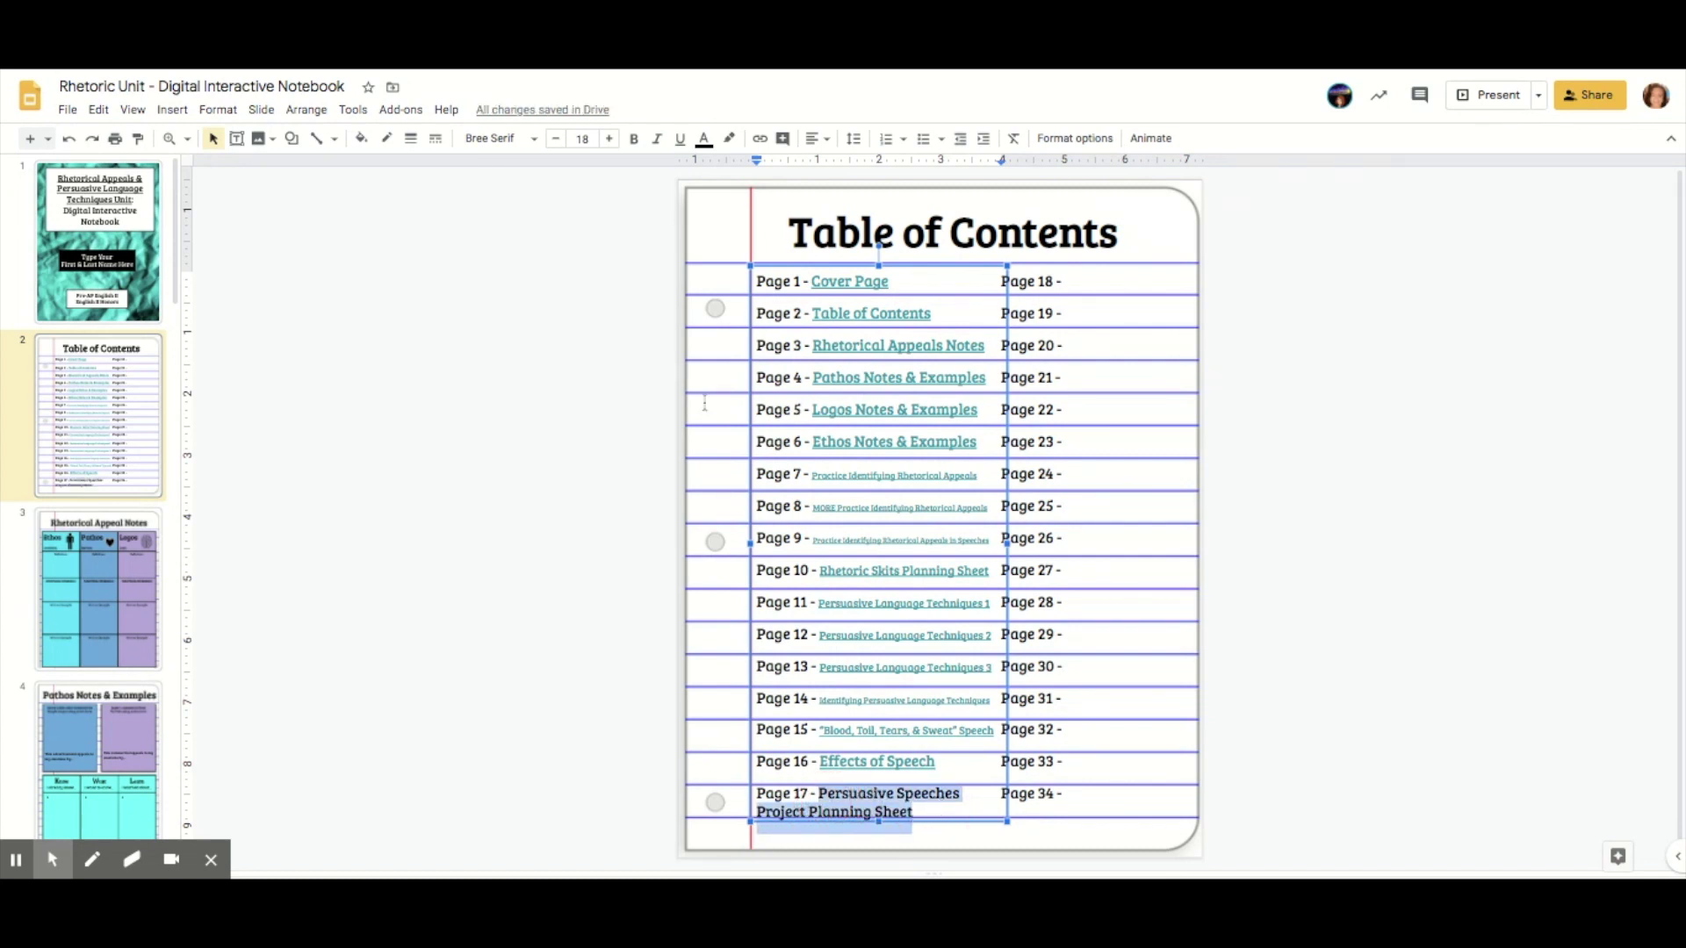
click(553, 140)
click(553, 141)
click(553, 140)
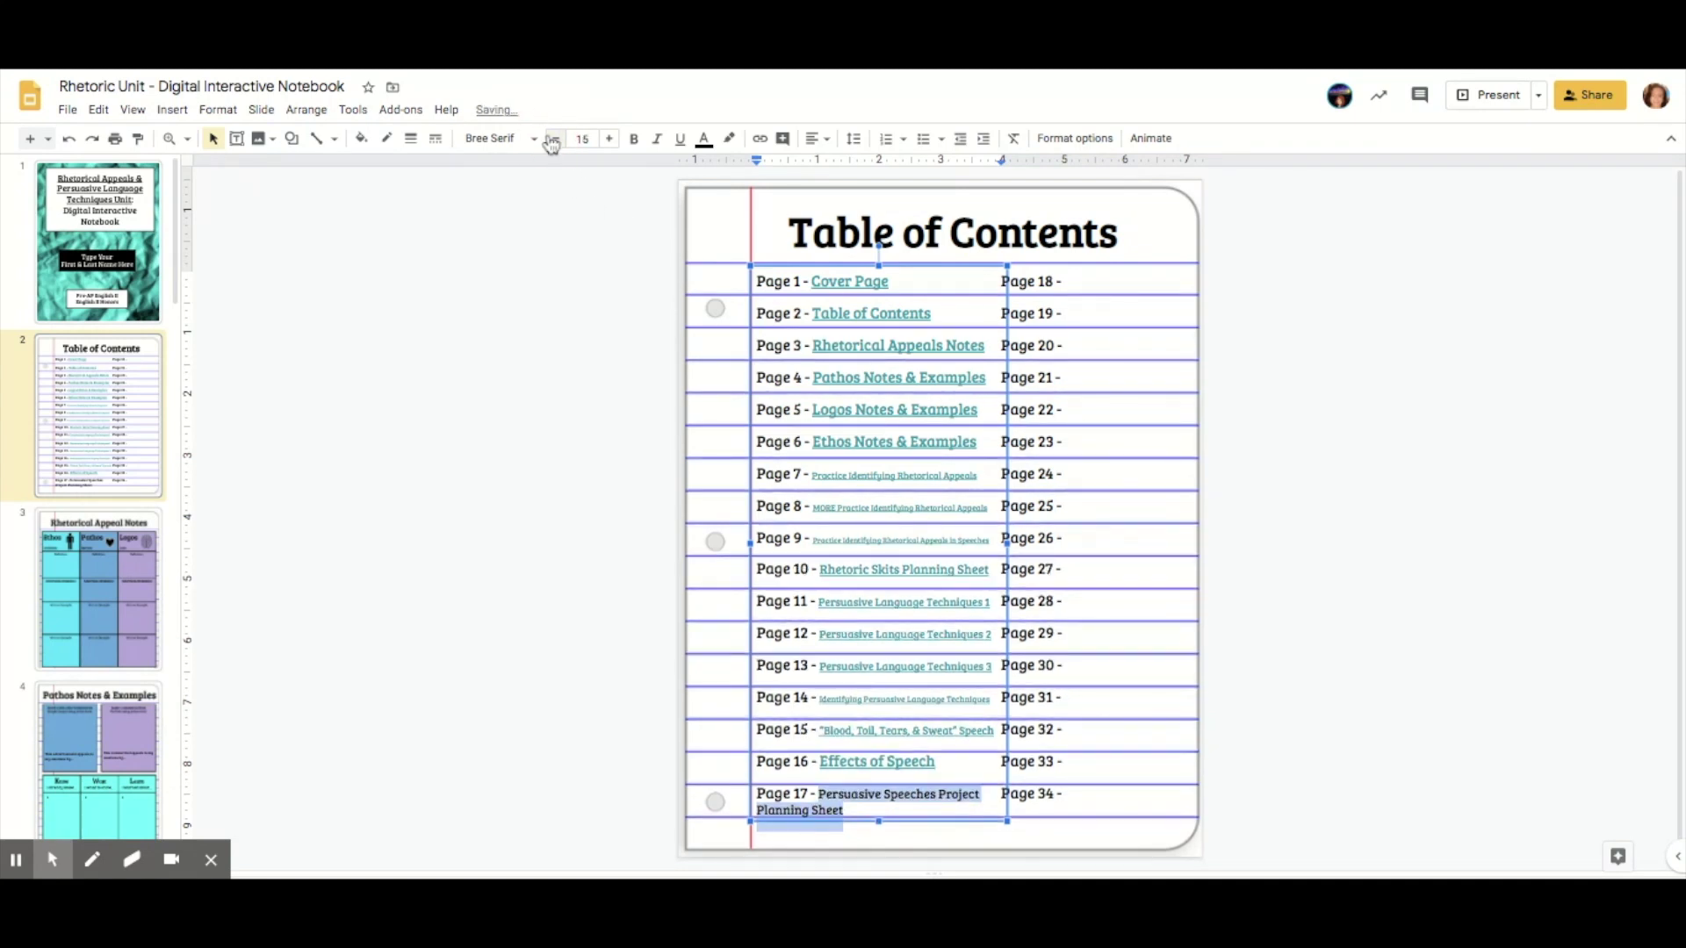
click(553, 141)
click(553, 141)
click(553, 140)
click(553, 140)
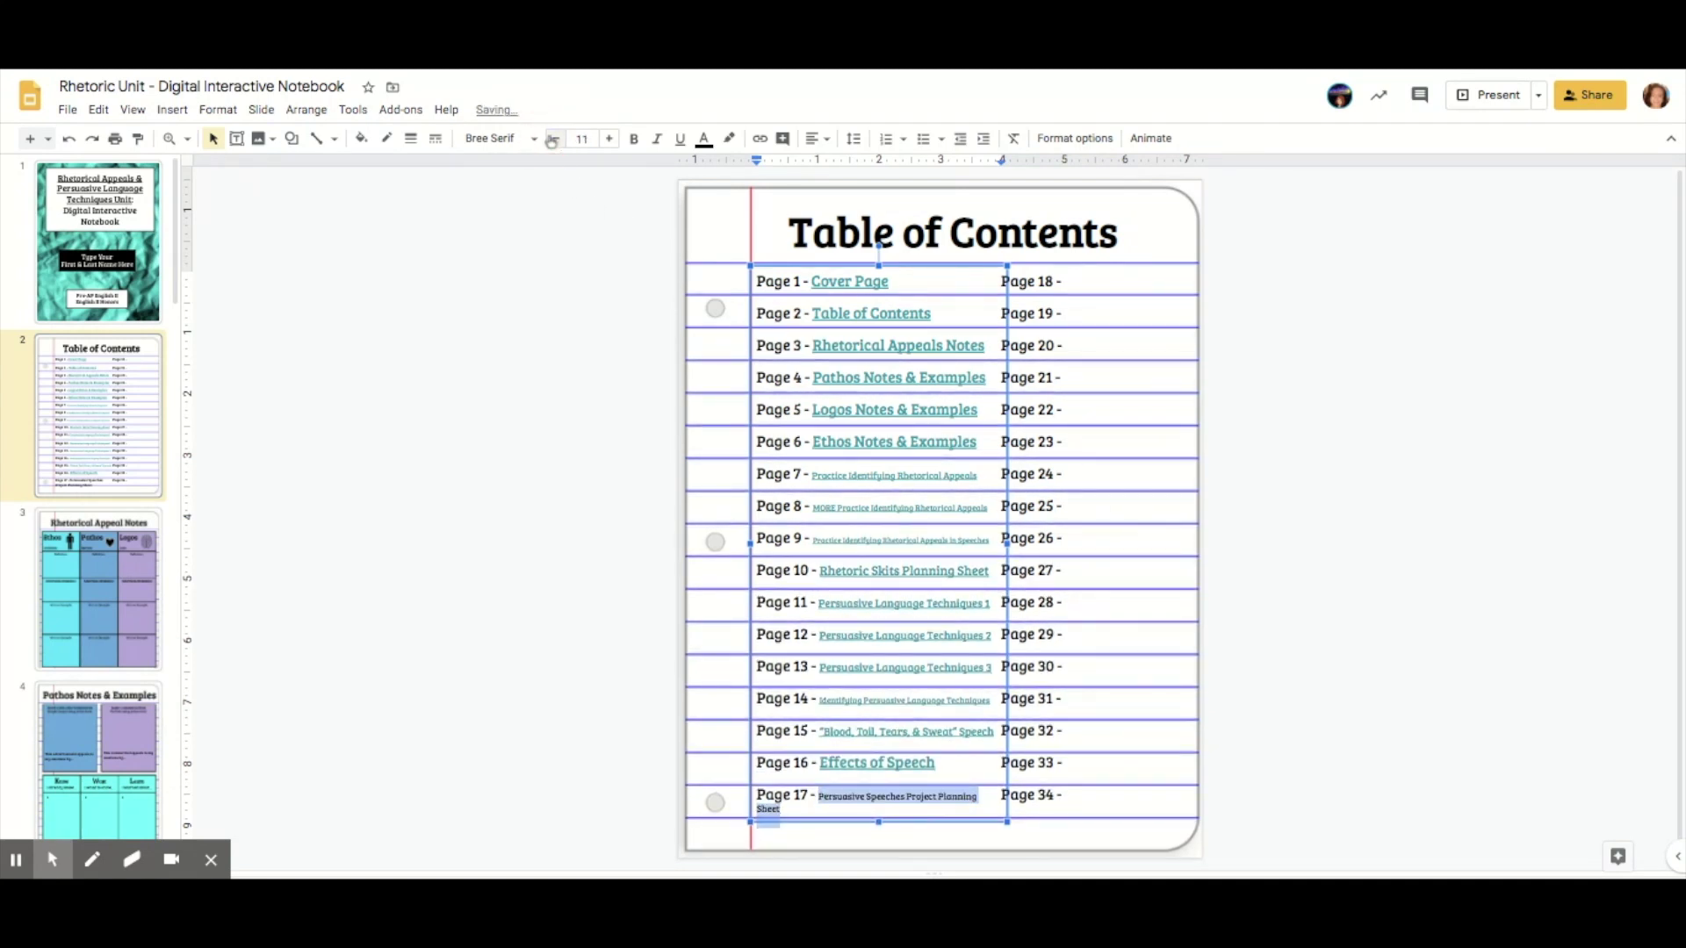
click(553, 141)
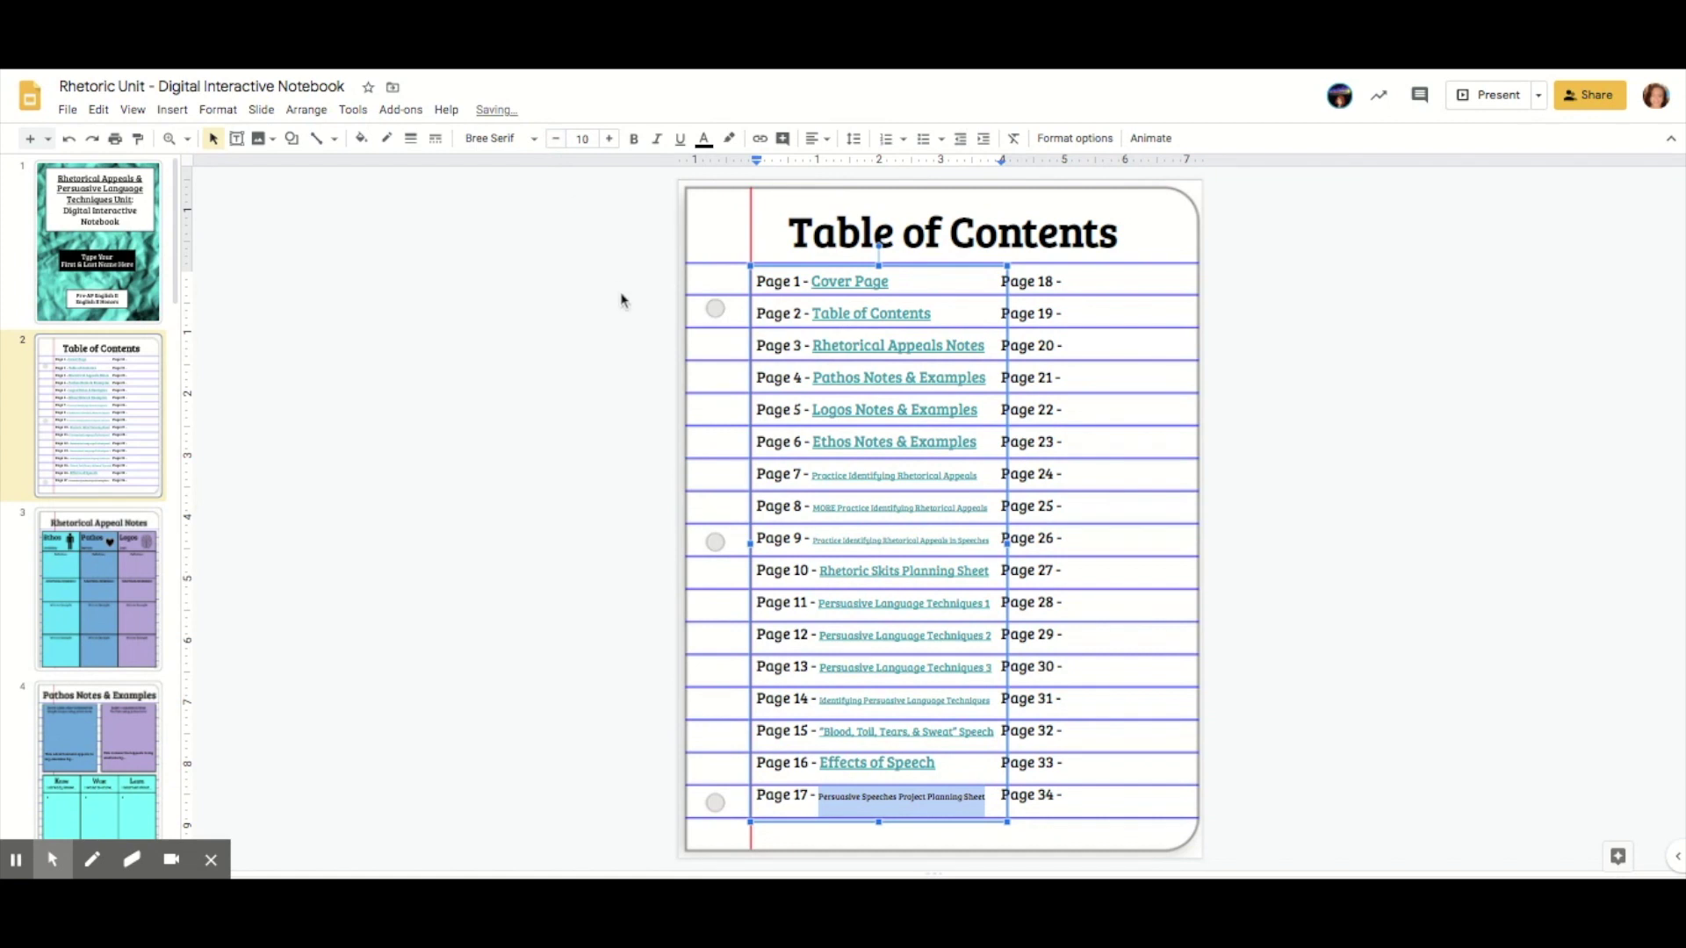
- Link the Page 17 title to Slide 17 in this presentation
click(760, 138)
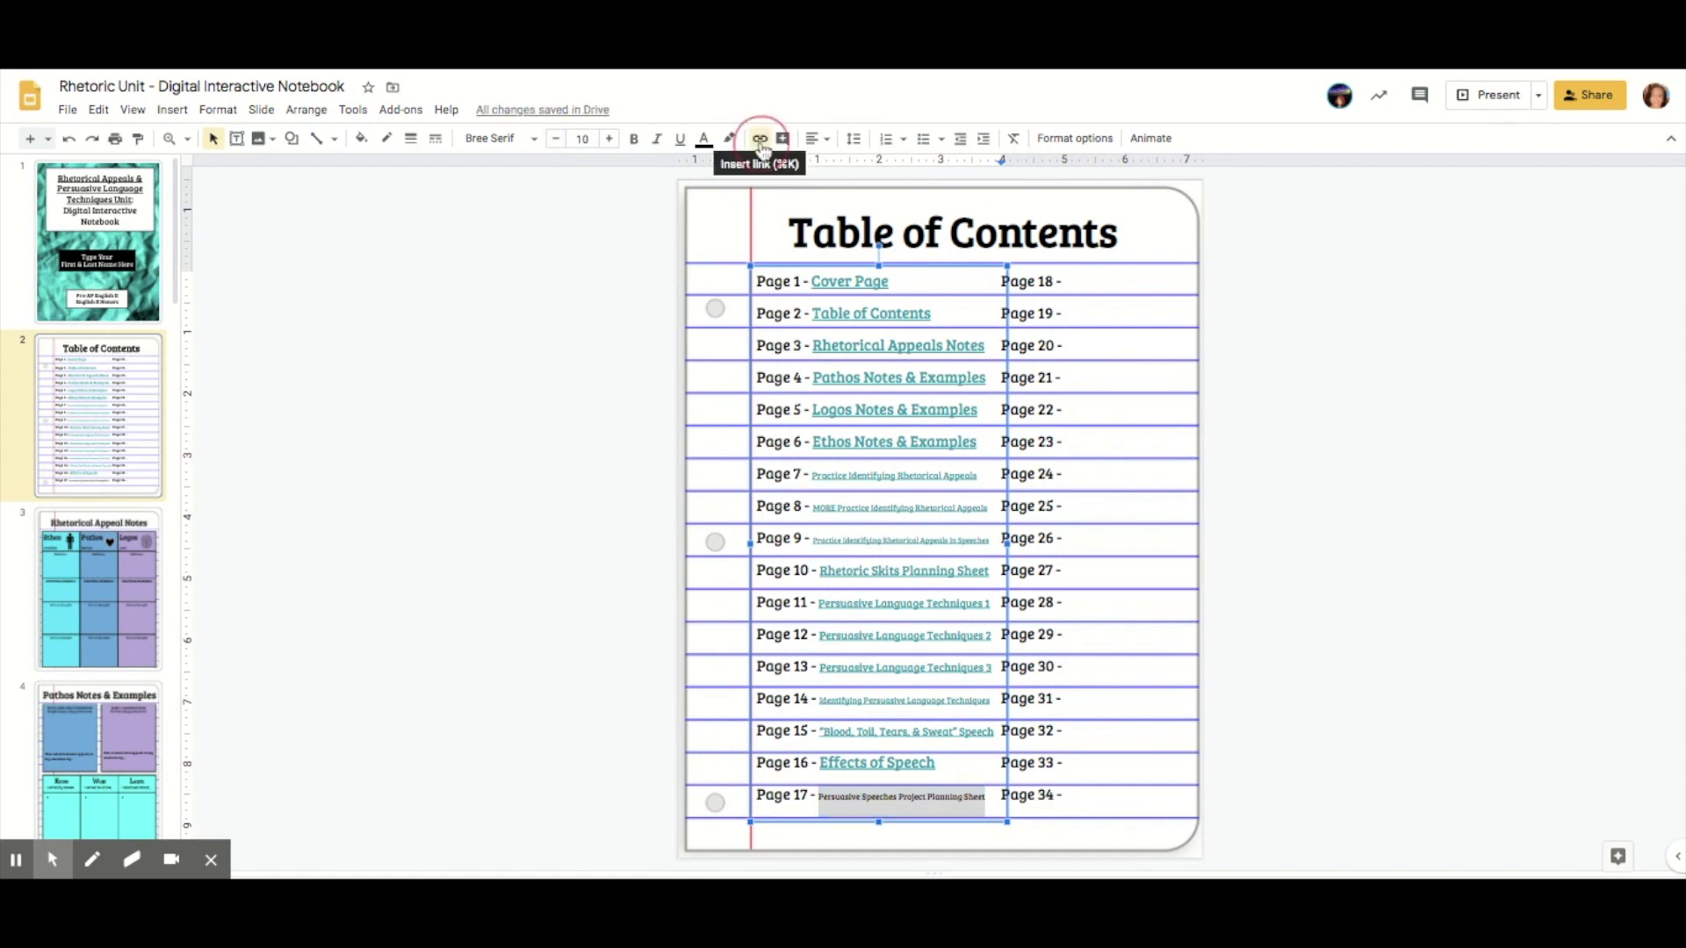
click(911, 810)
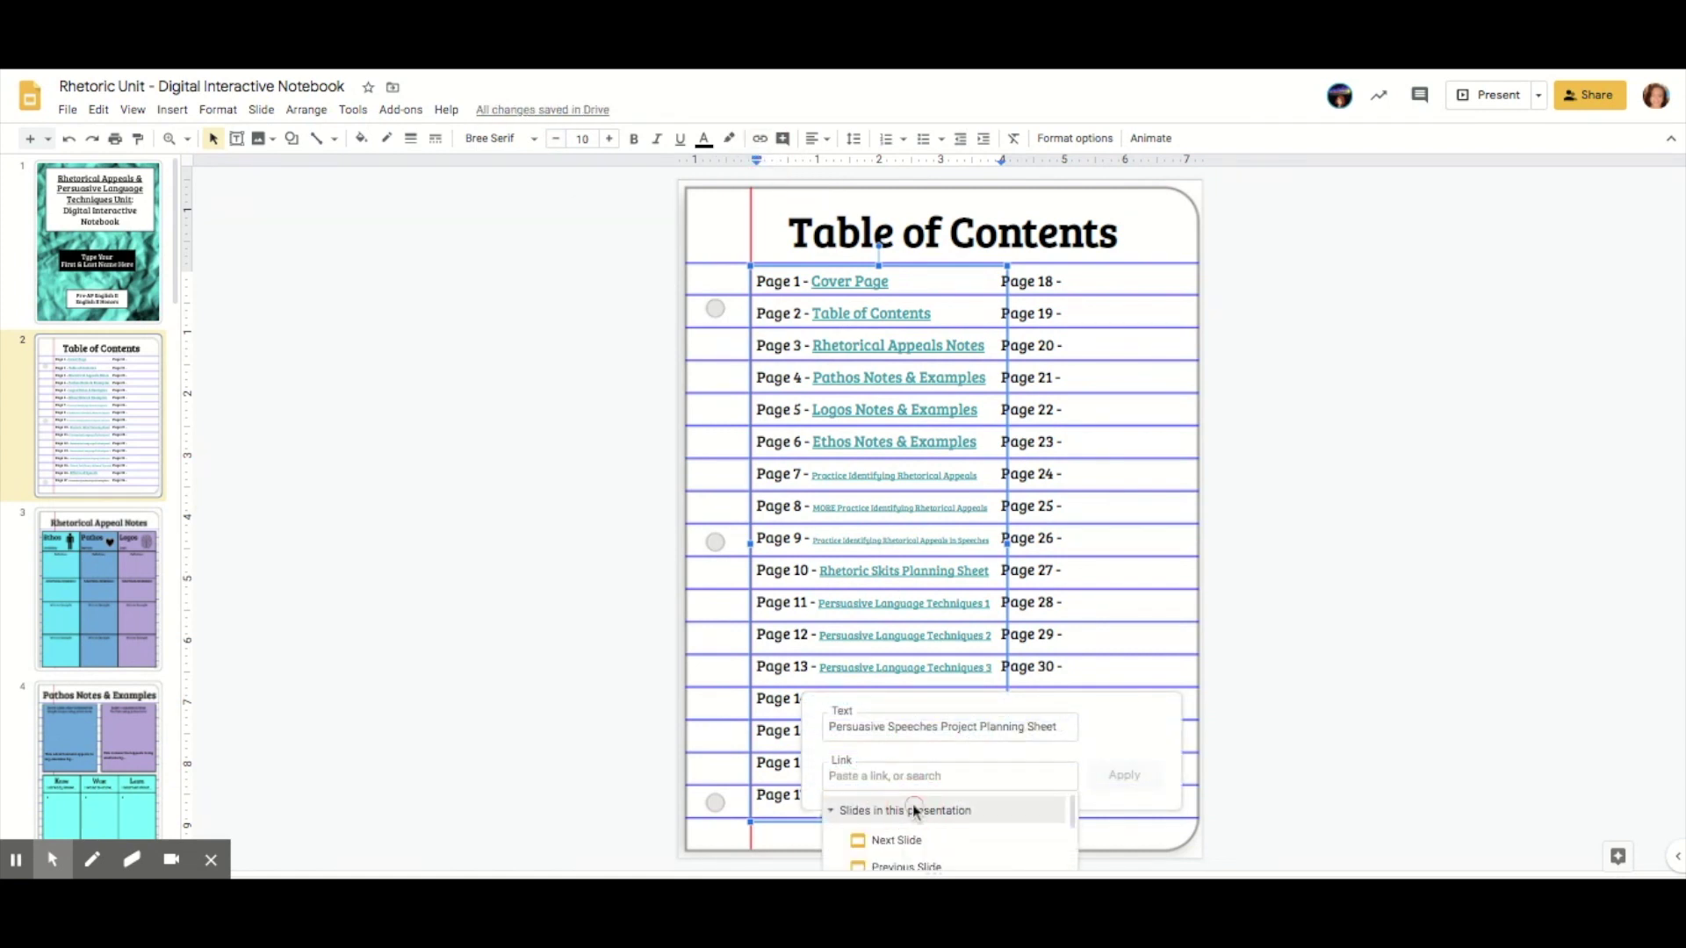
scroll(943, 843, down, 5)
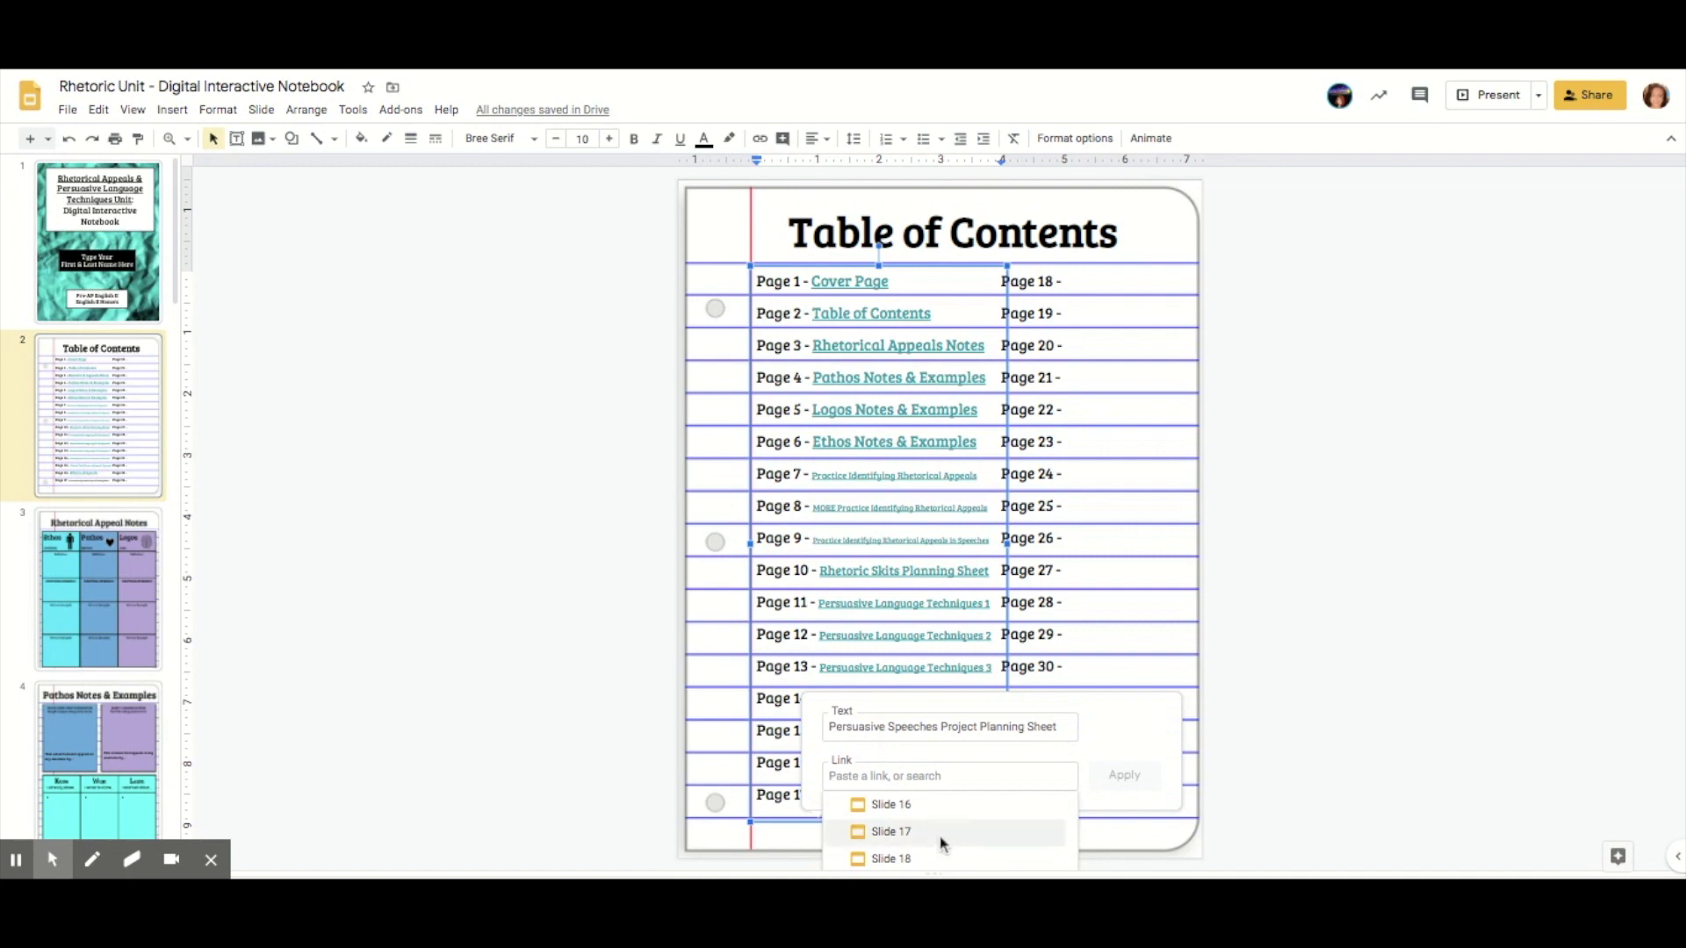
click(940, 838)
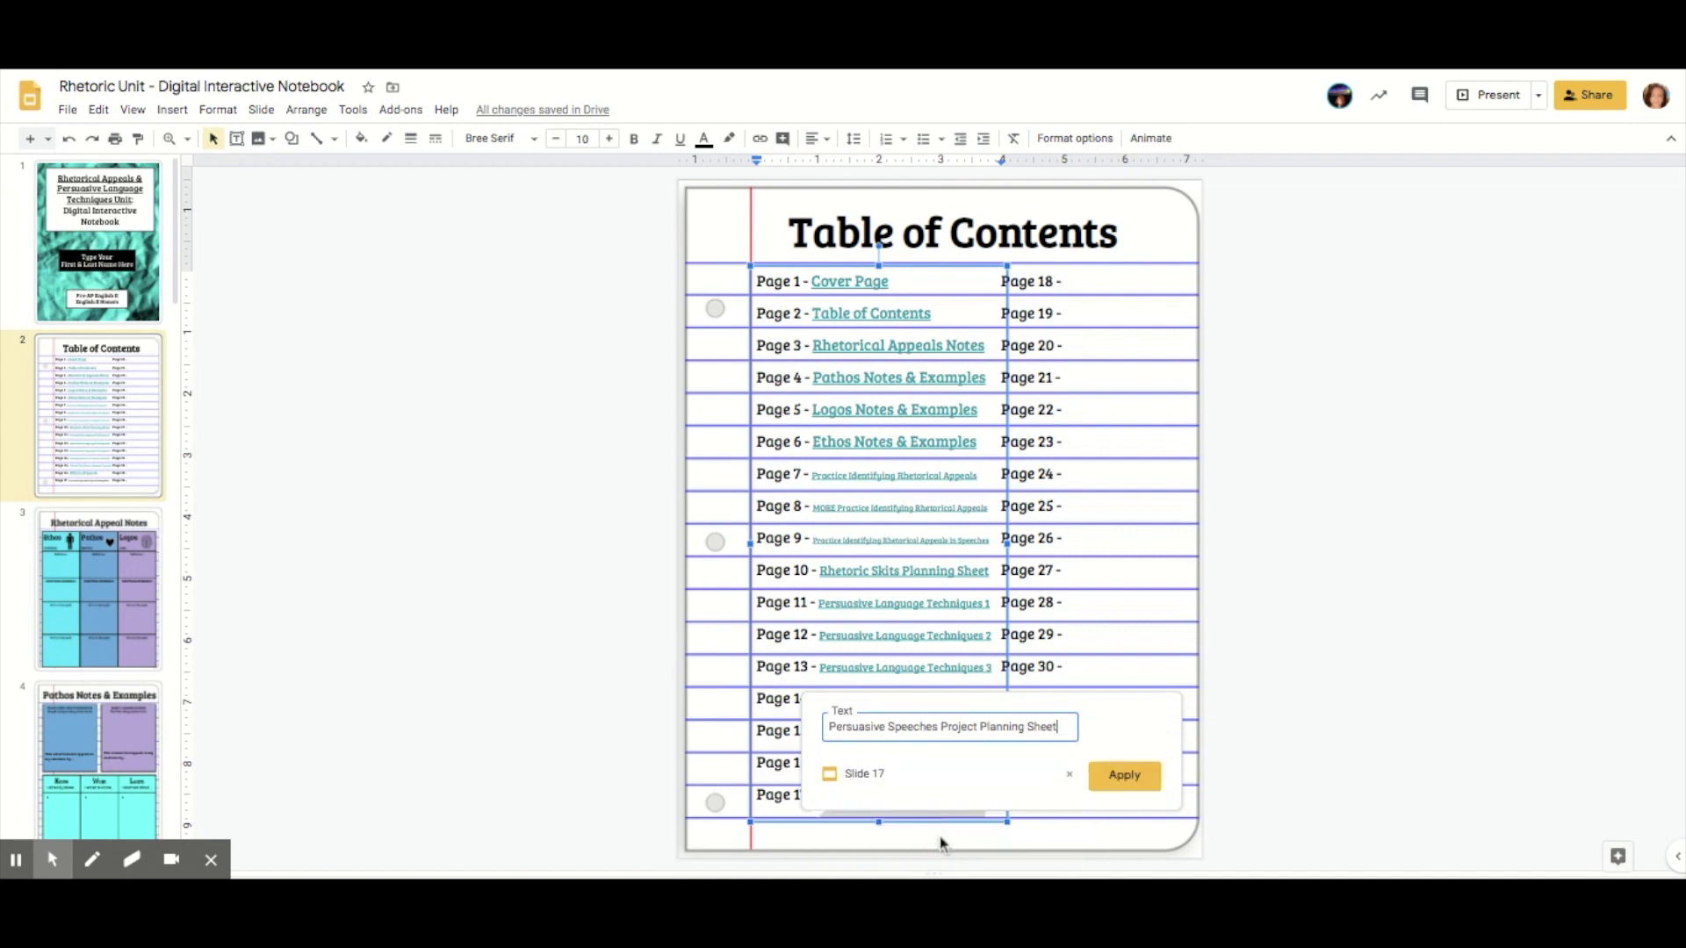
click(1131, 778)
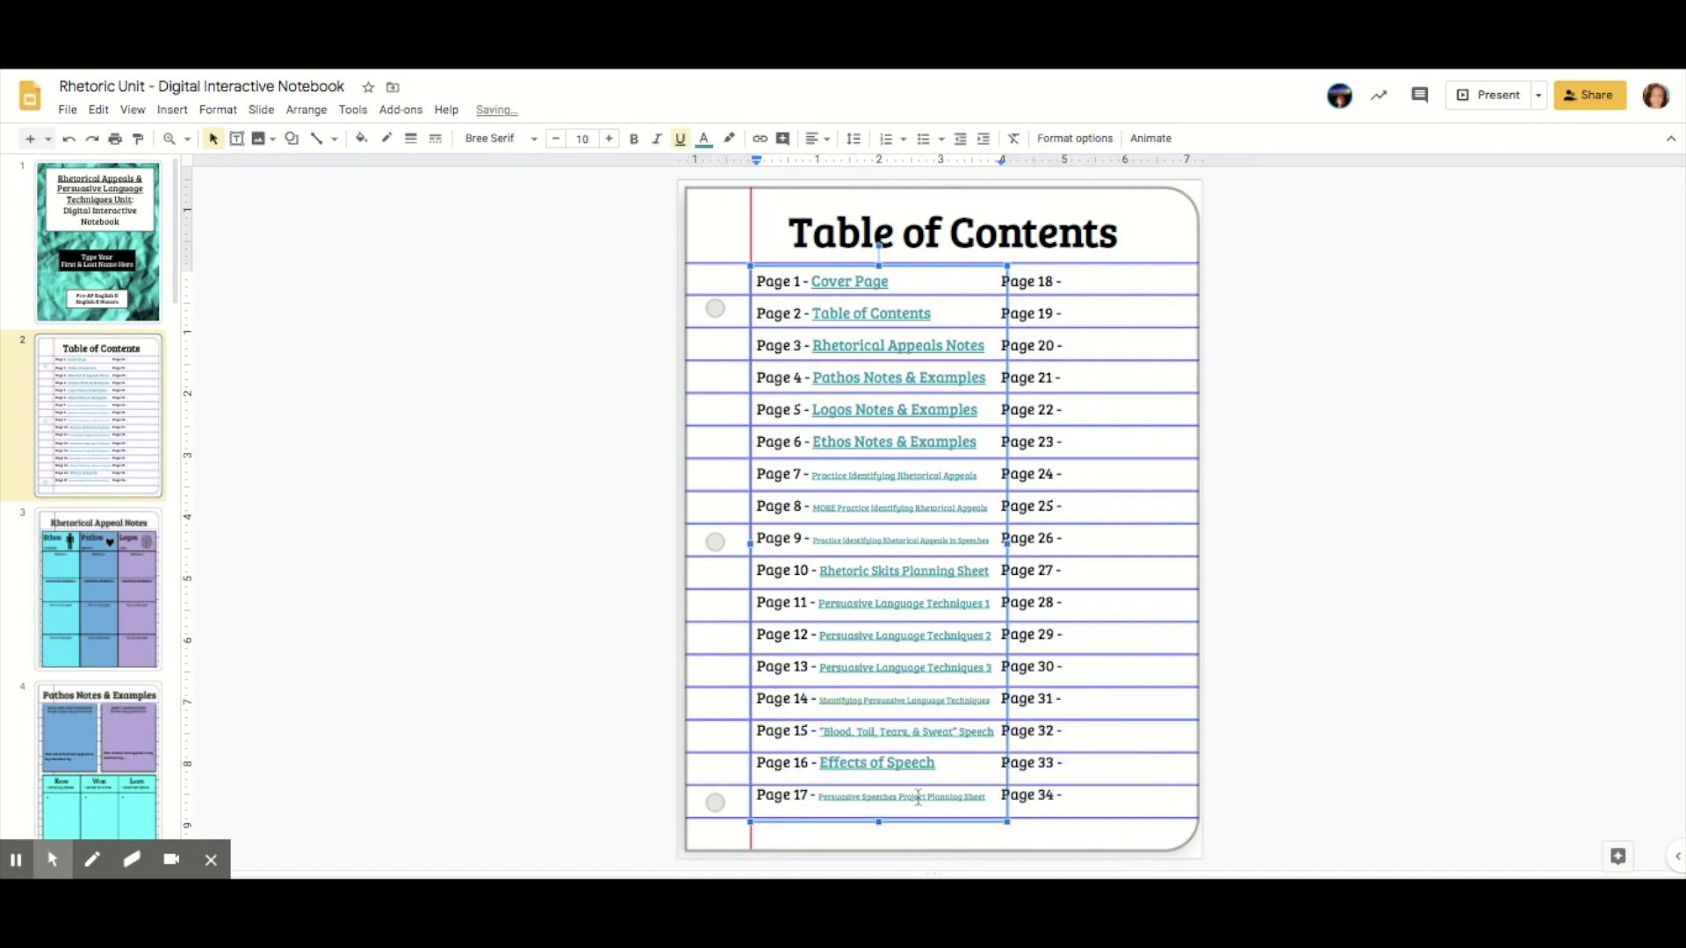
click(873, 839)
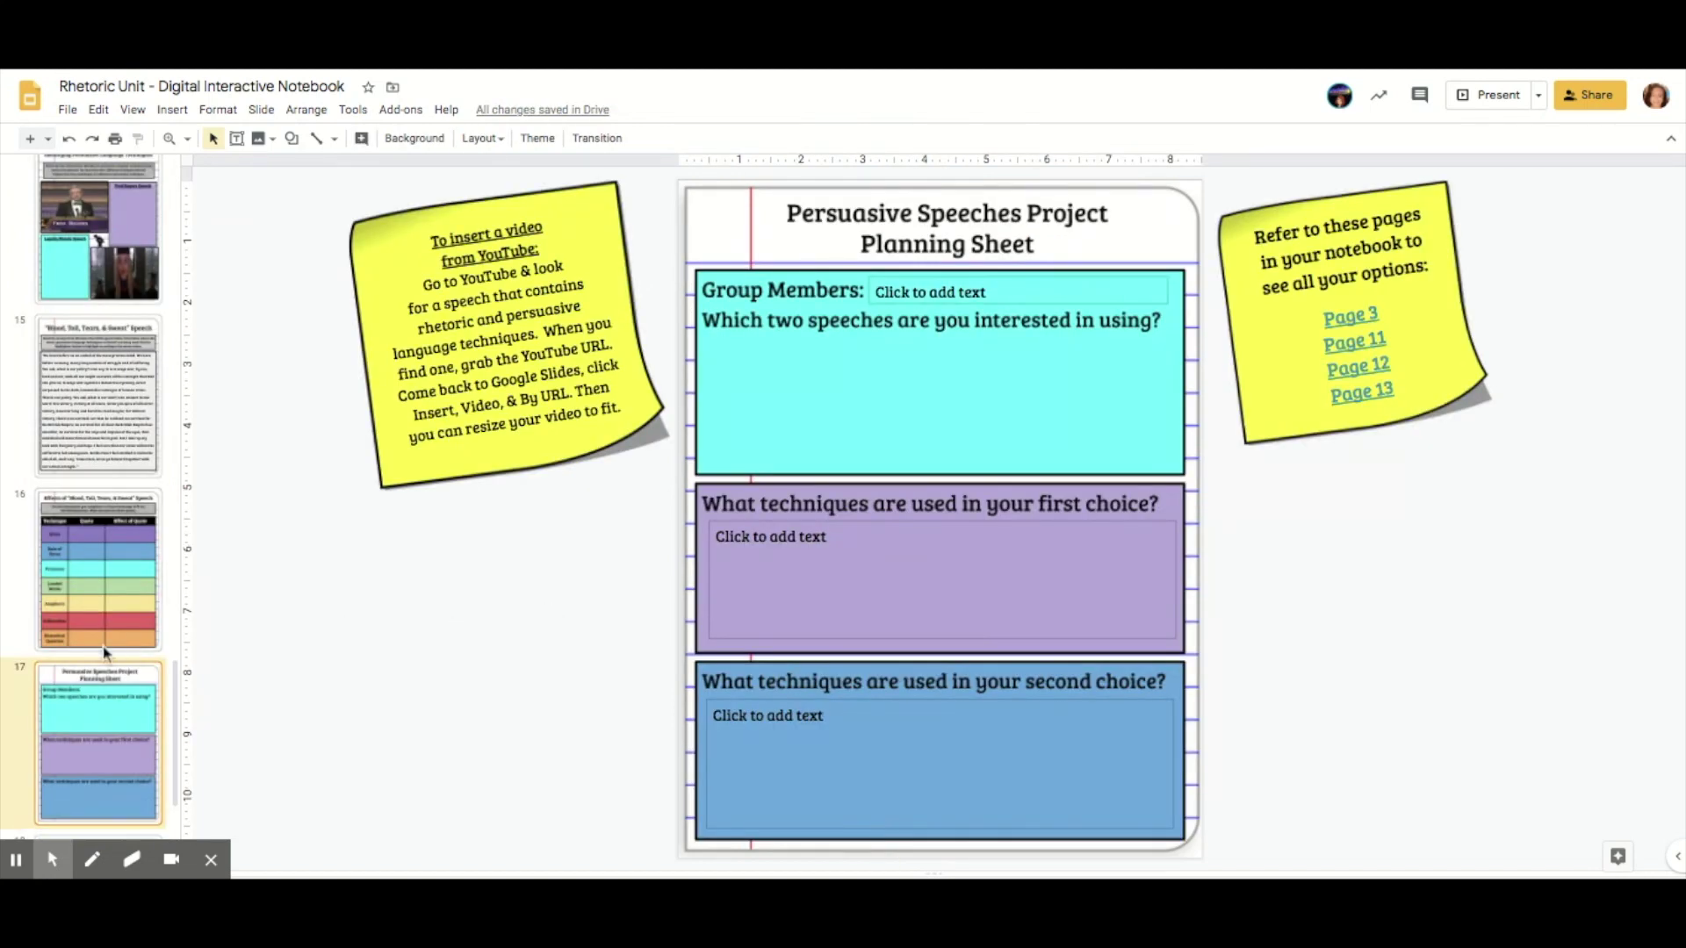
scroll(91, 664, down, 1)
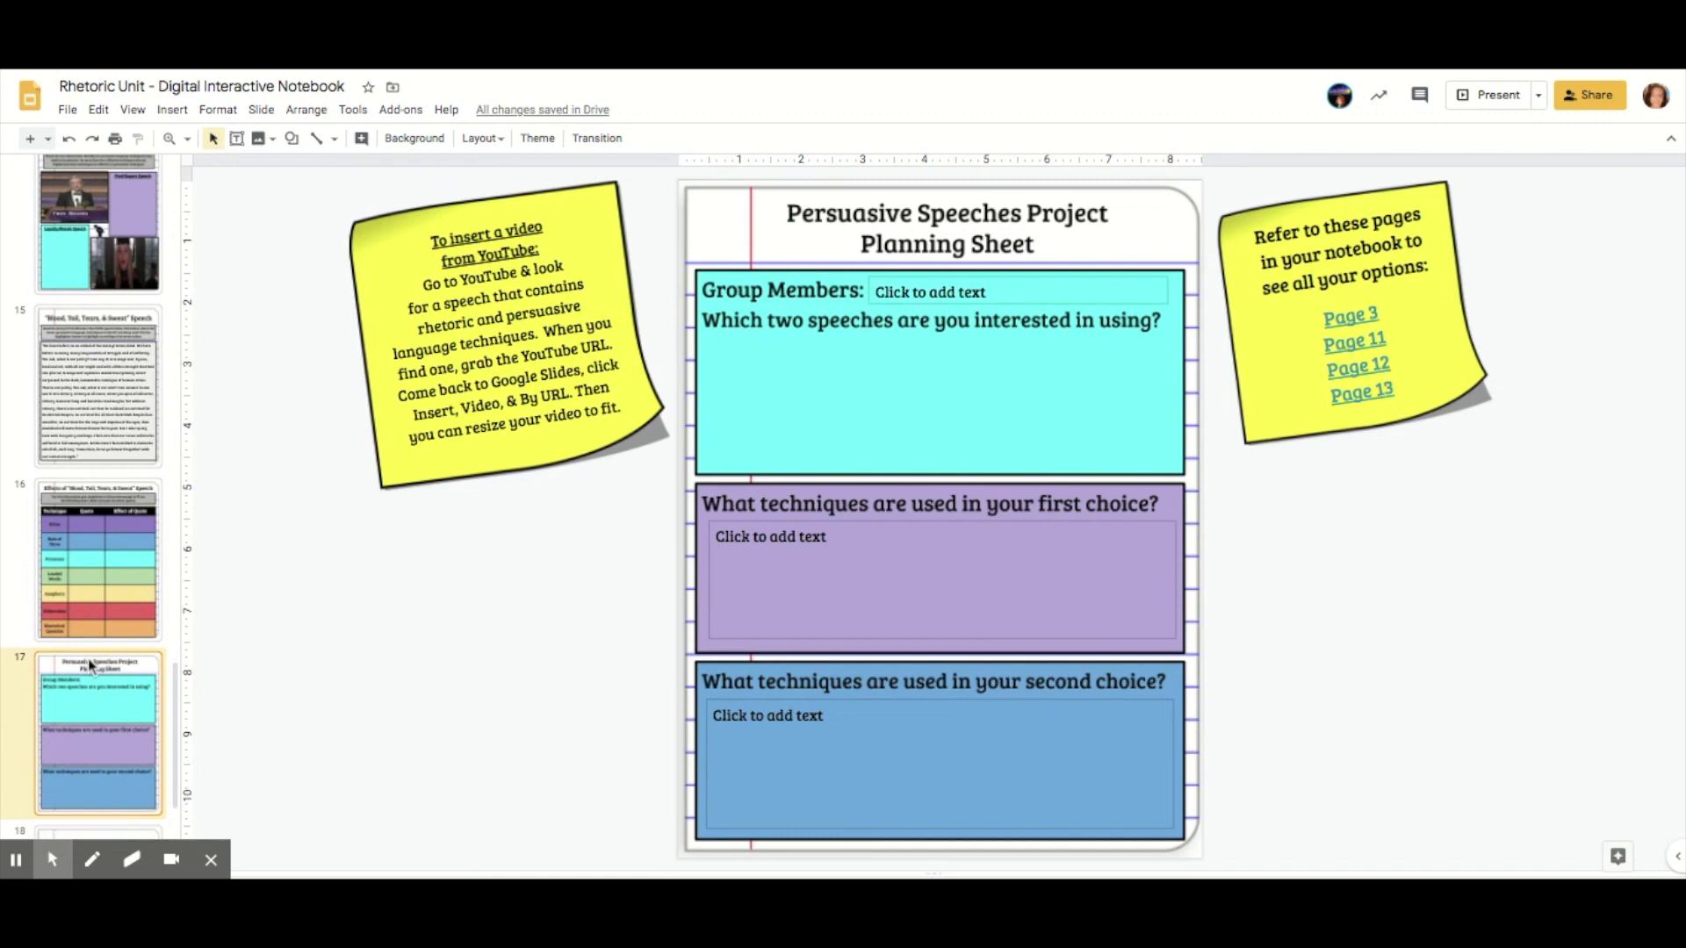
scroll(91, 665, up, 1)
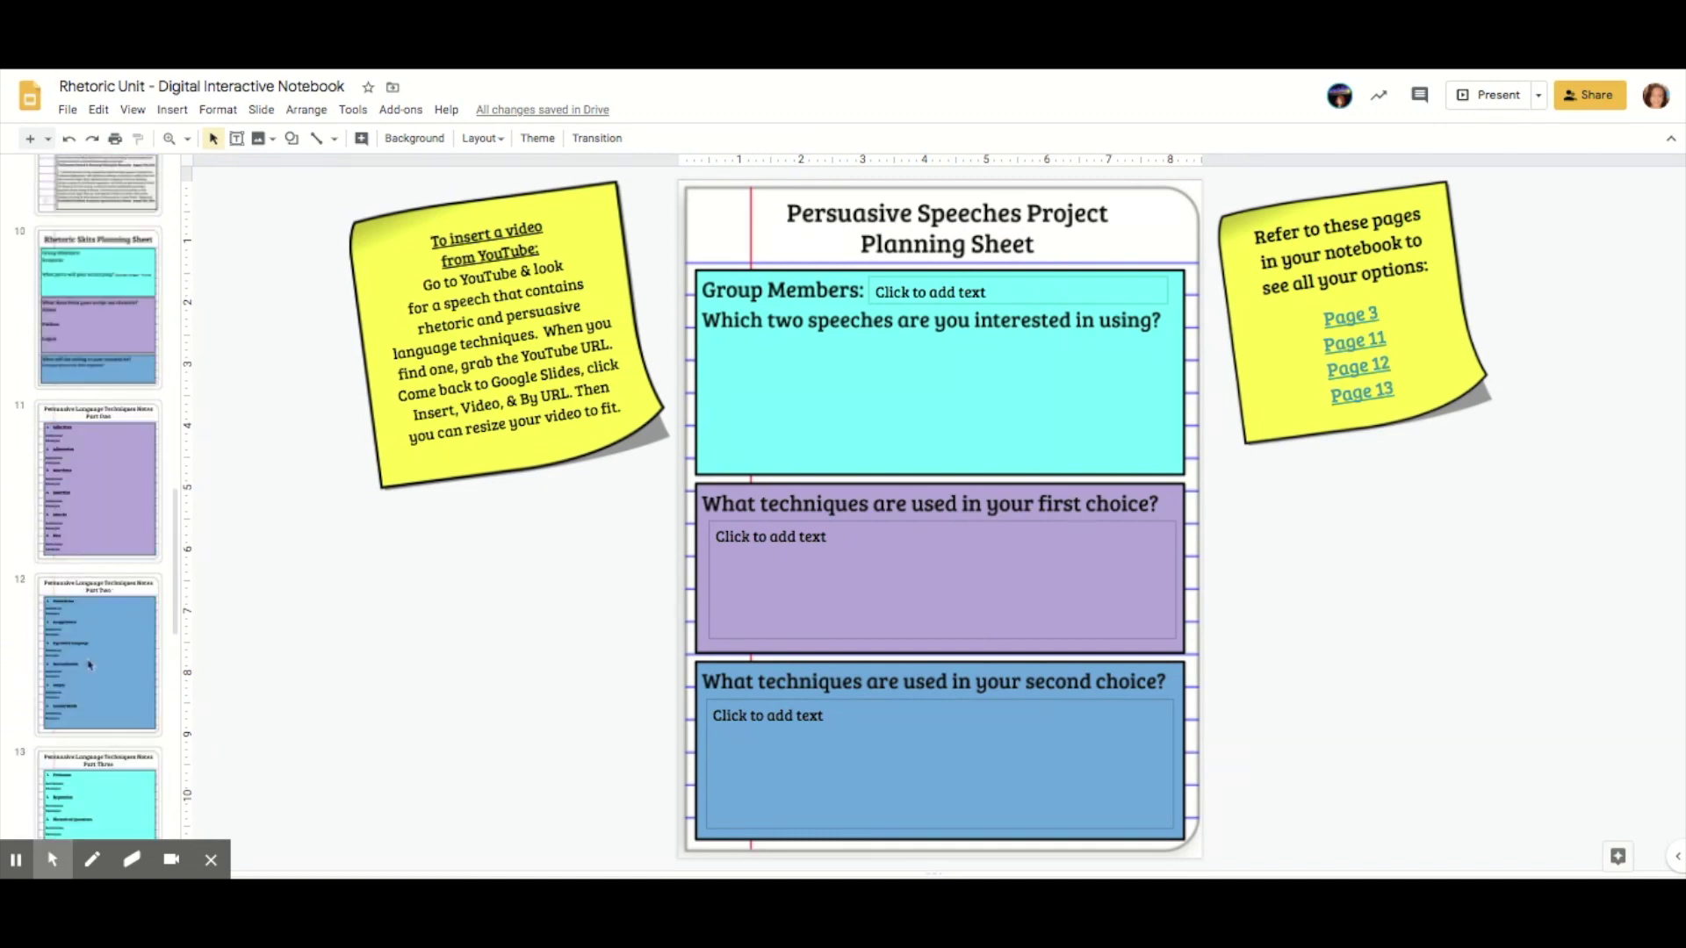
scroll(90, 665, up, 15)
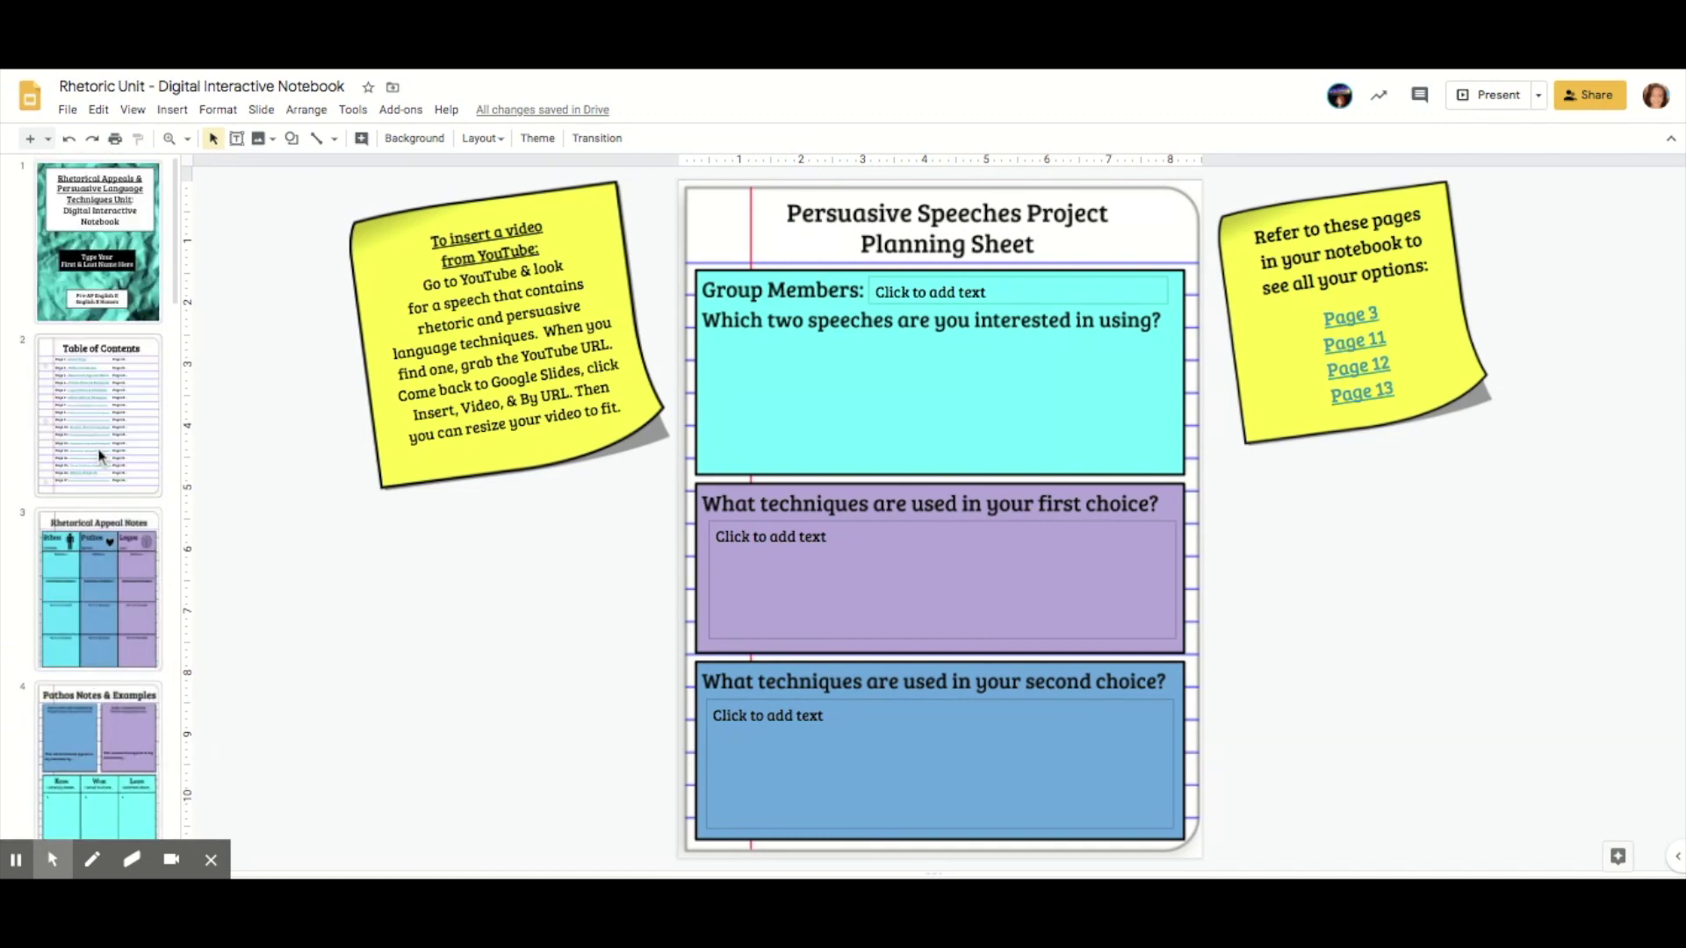
click(101, 456)
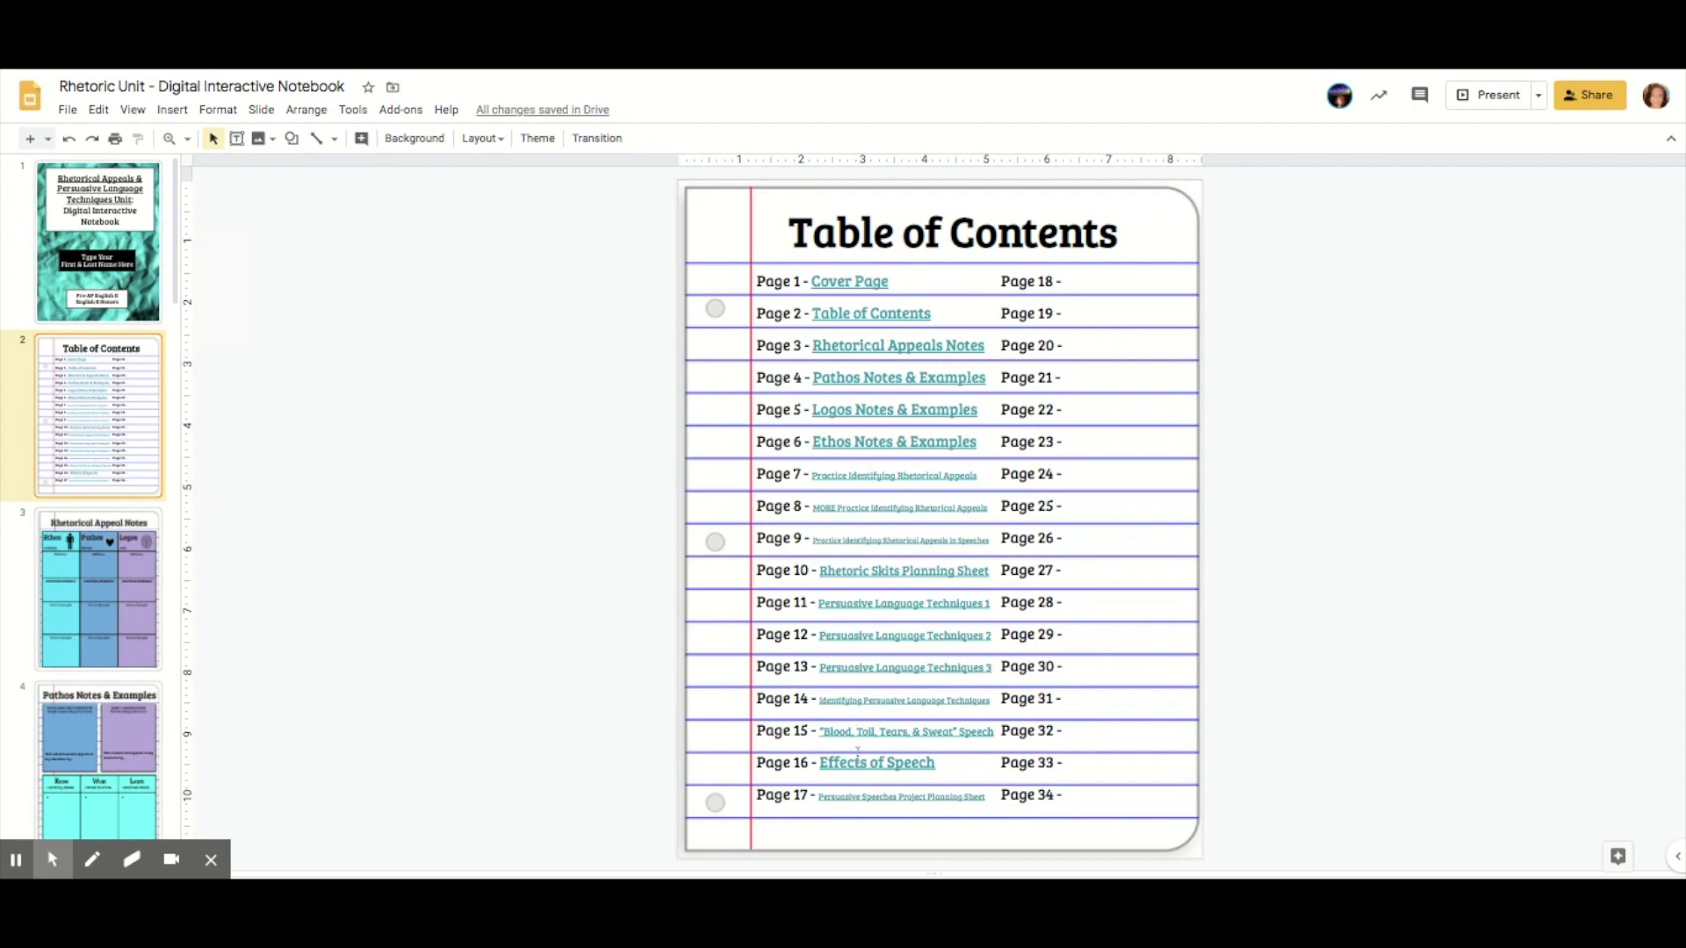
- Go to the Planning Sheet slide and follow its Page 3 link to Slide 3
scroll(127, 753, down, 10)
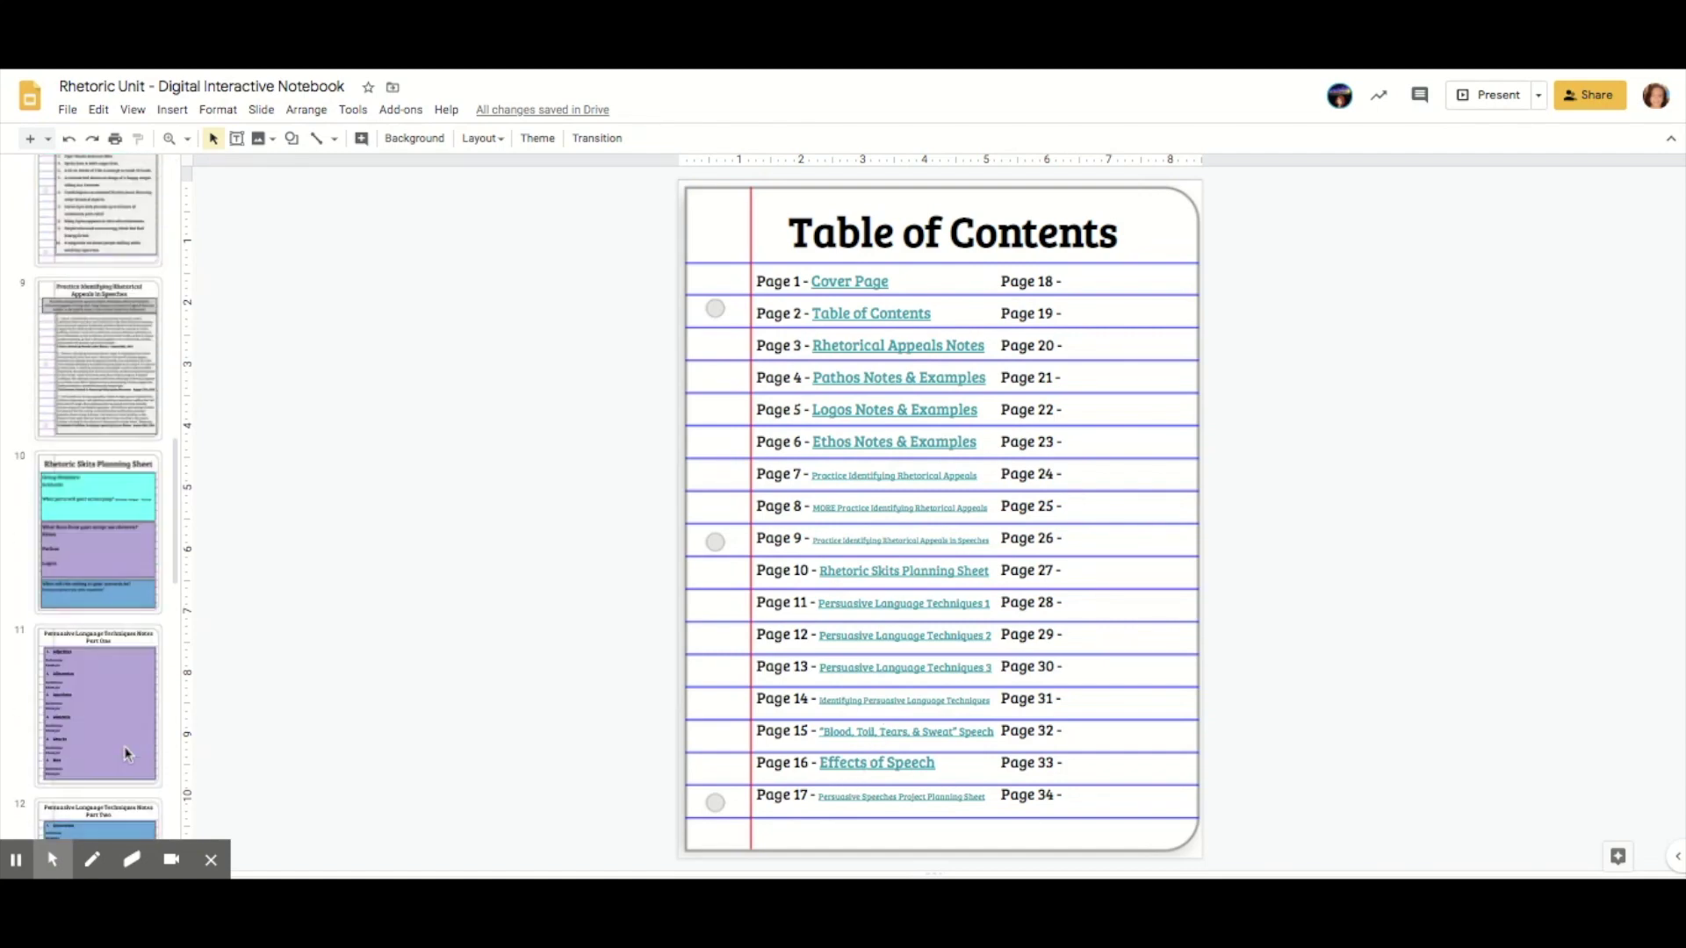
scroll(127, 753, down, 8)
click(127, 562)
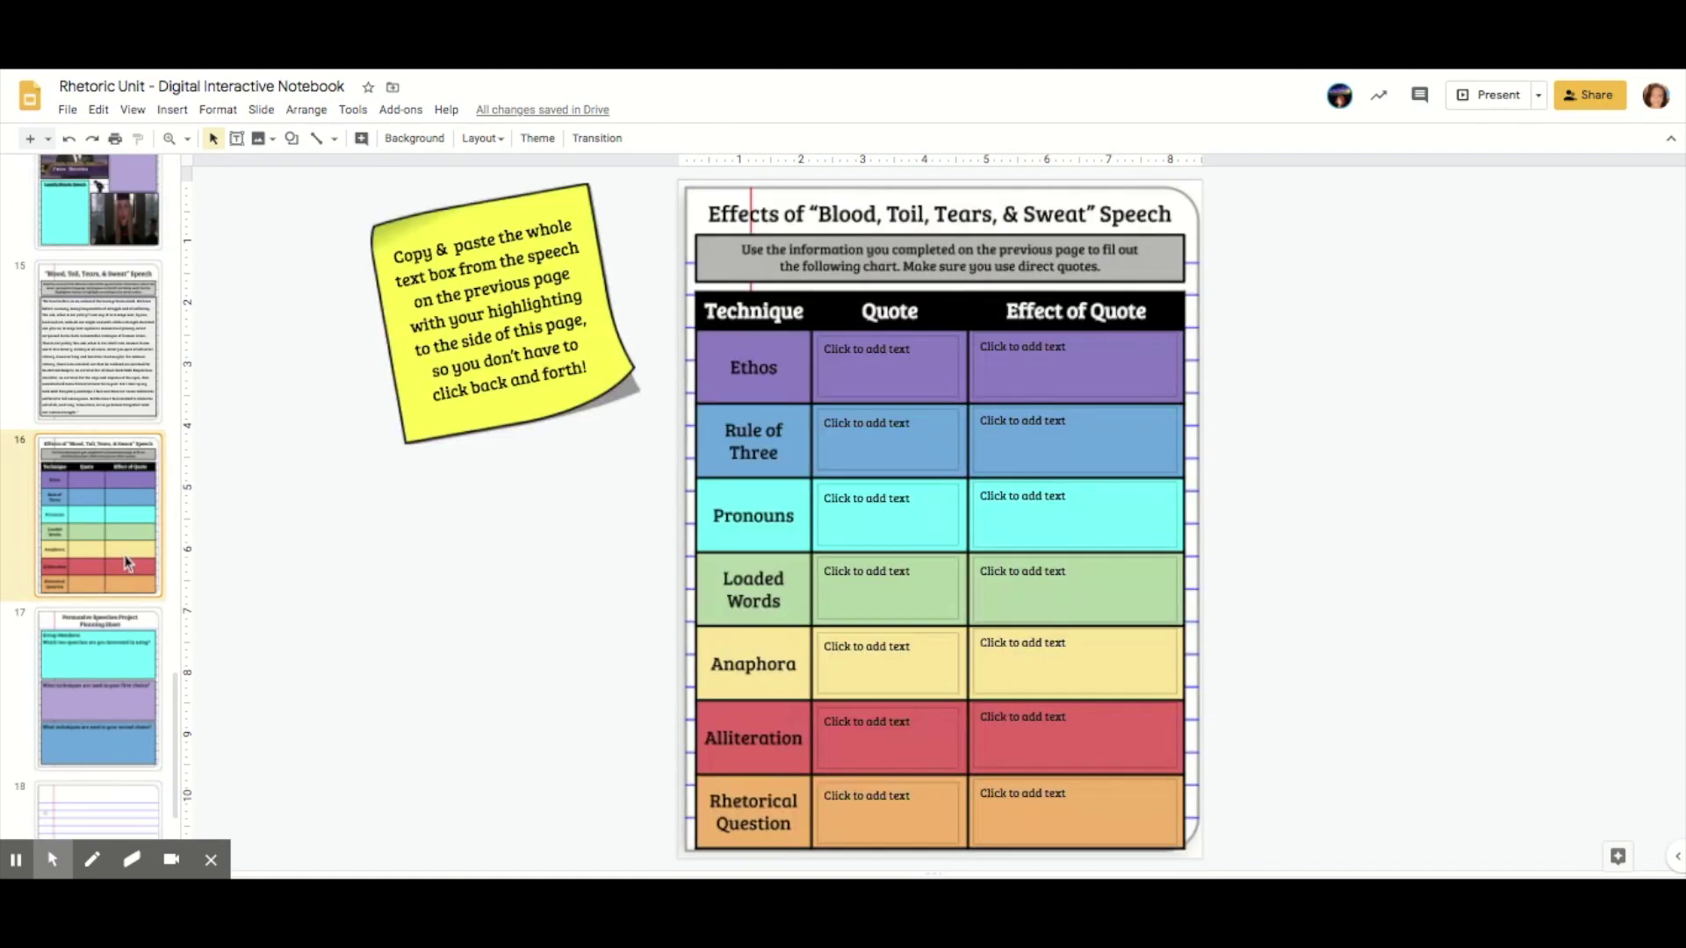
click(116, 683)
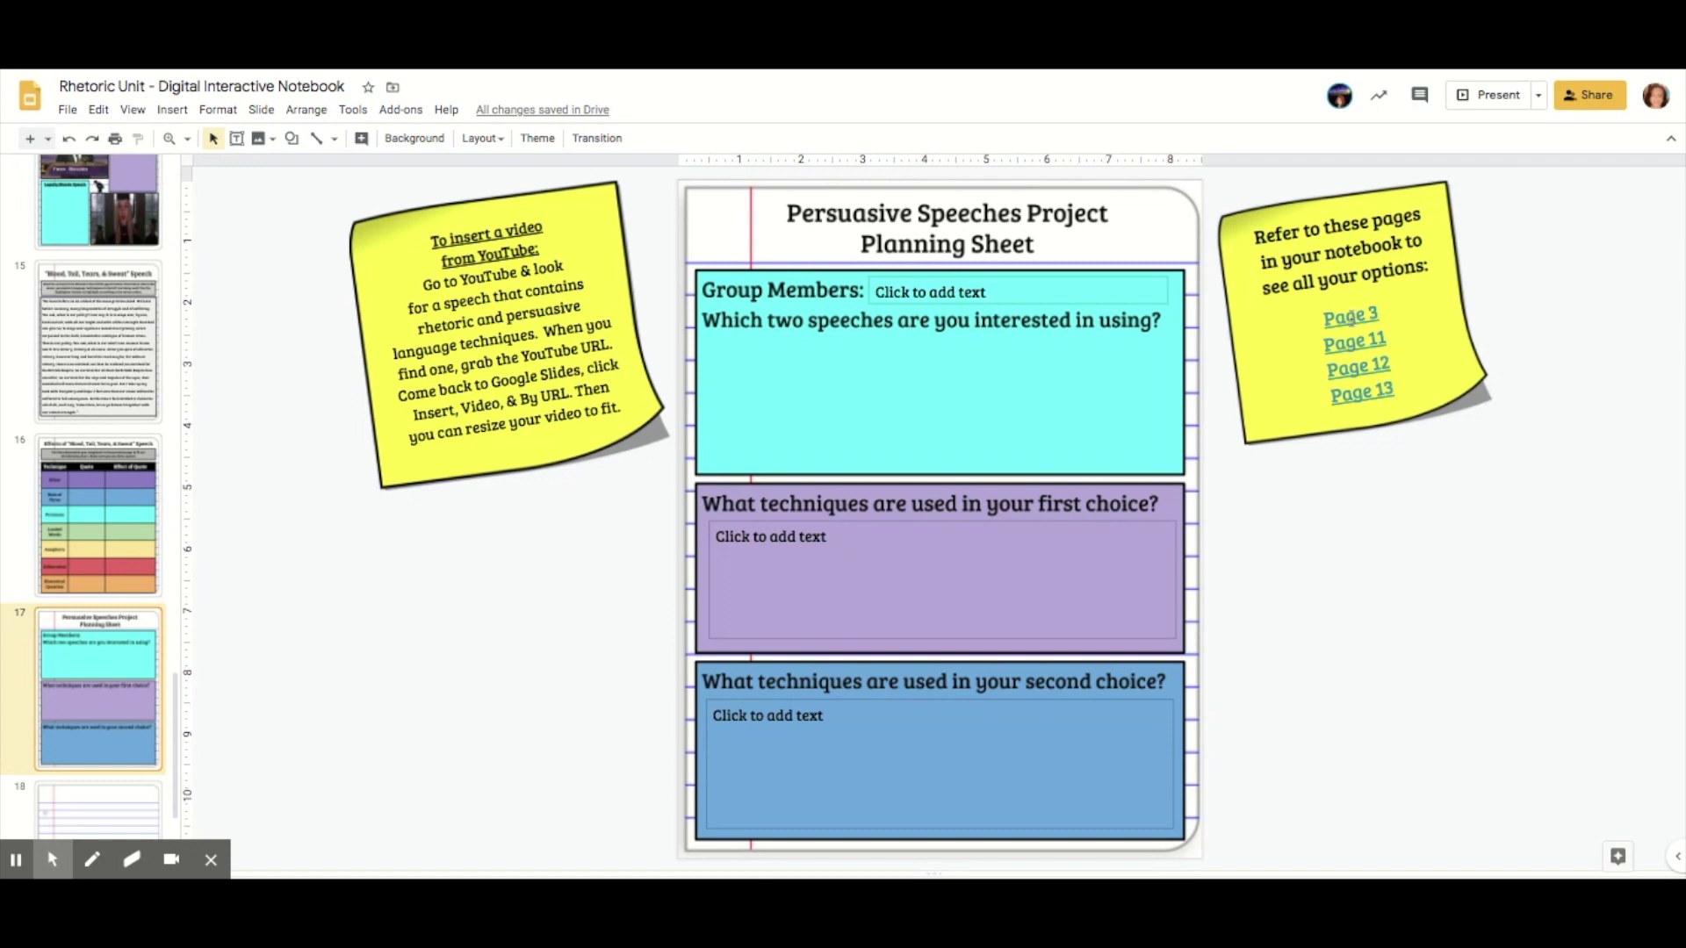
click(1353, 316)
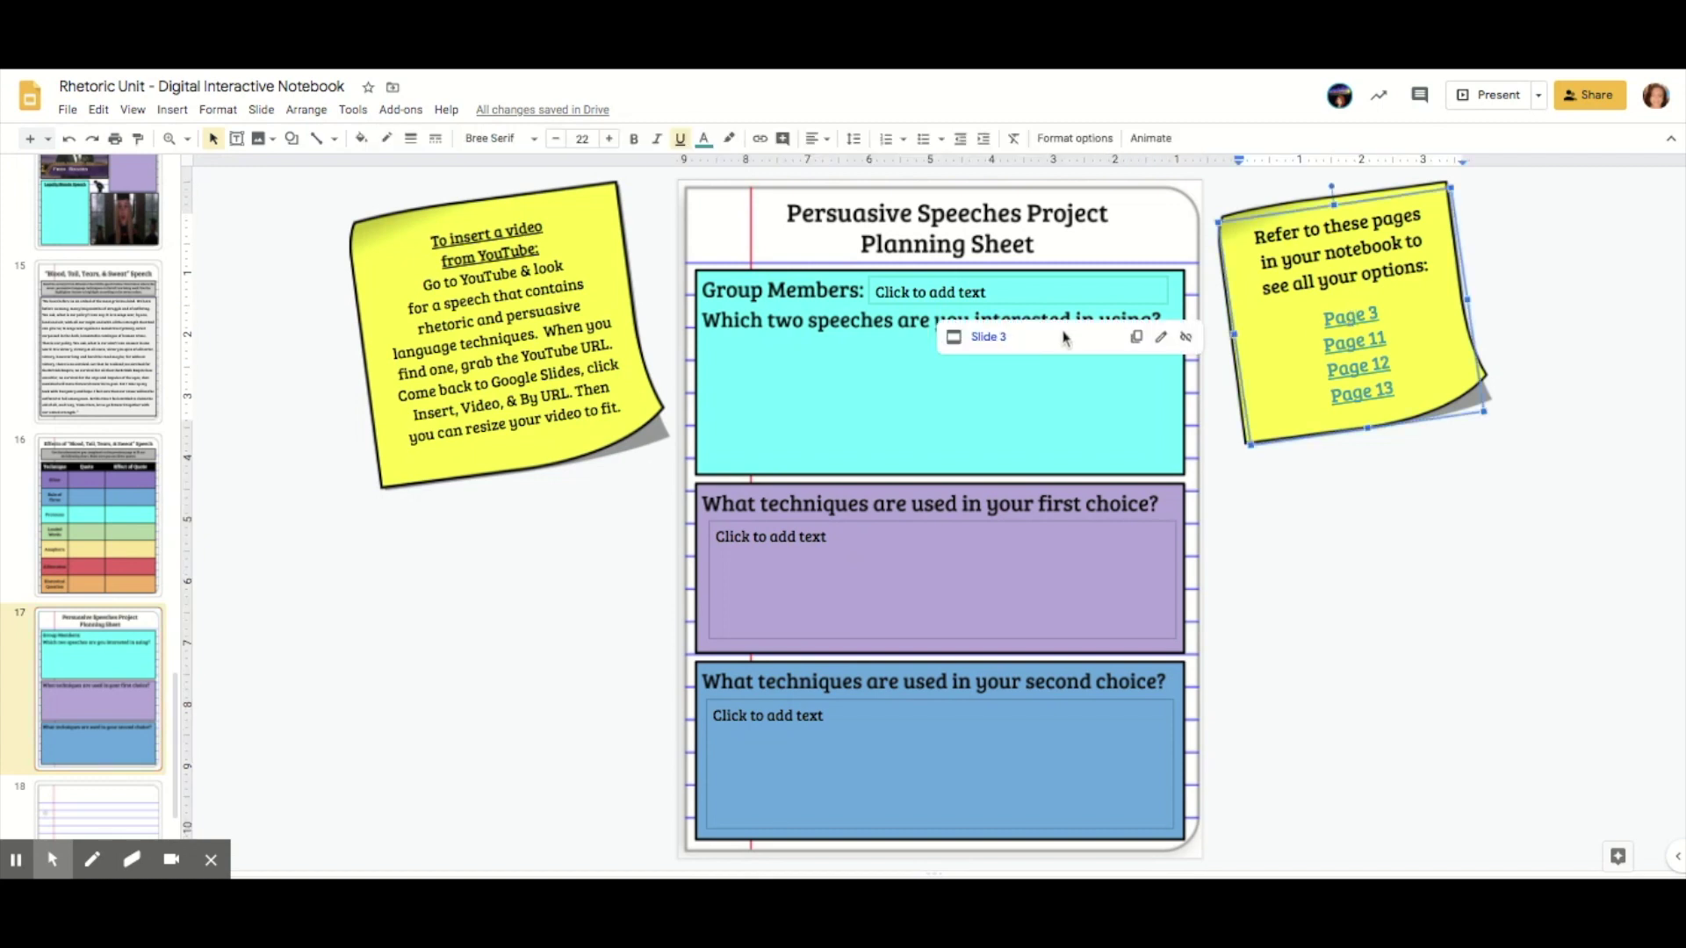
click(999, 339)
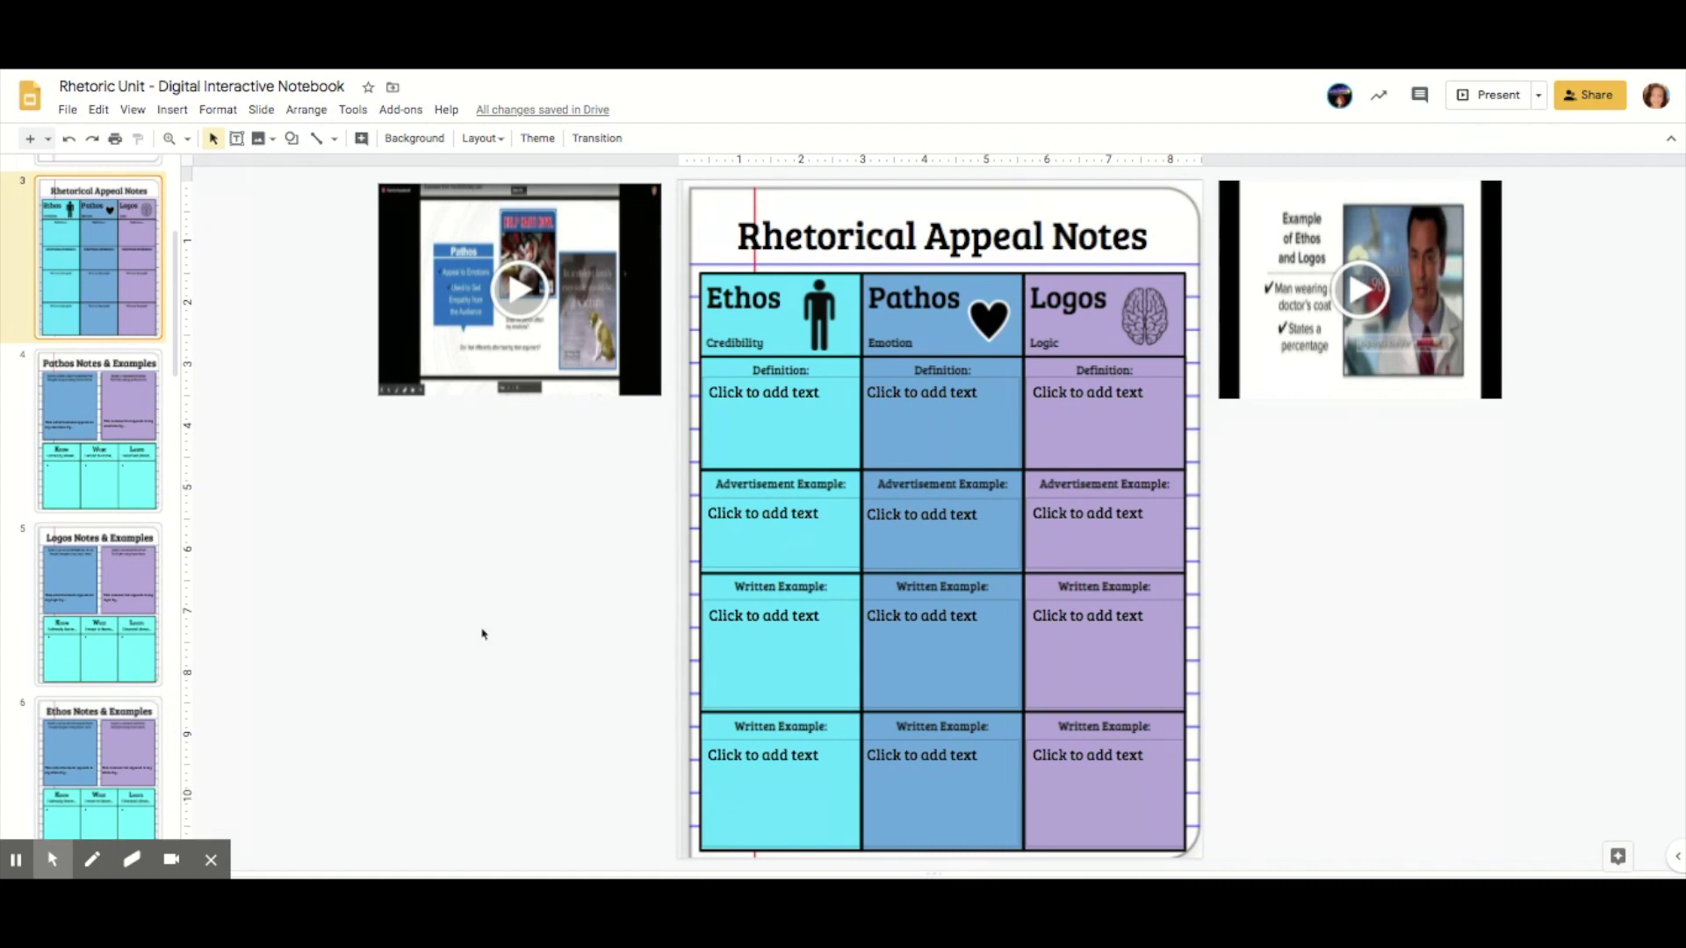
scroll(90, 457, up, 4)
- Show slide 2, the finished Table of Contents with linked entries for Pages 1–17
click(92, 443)
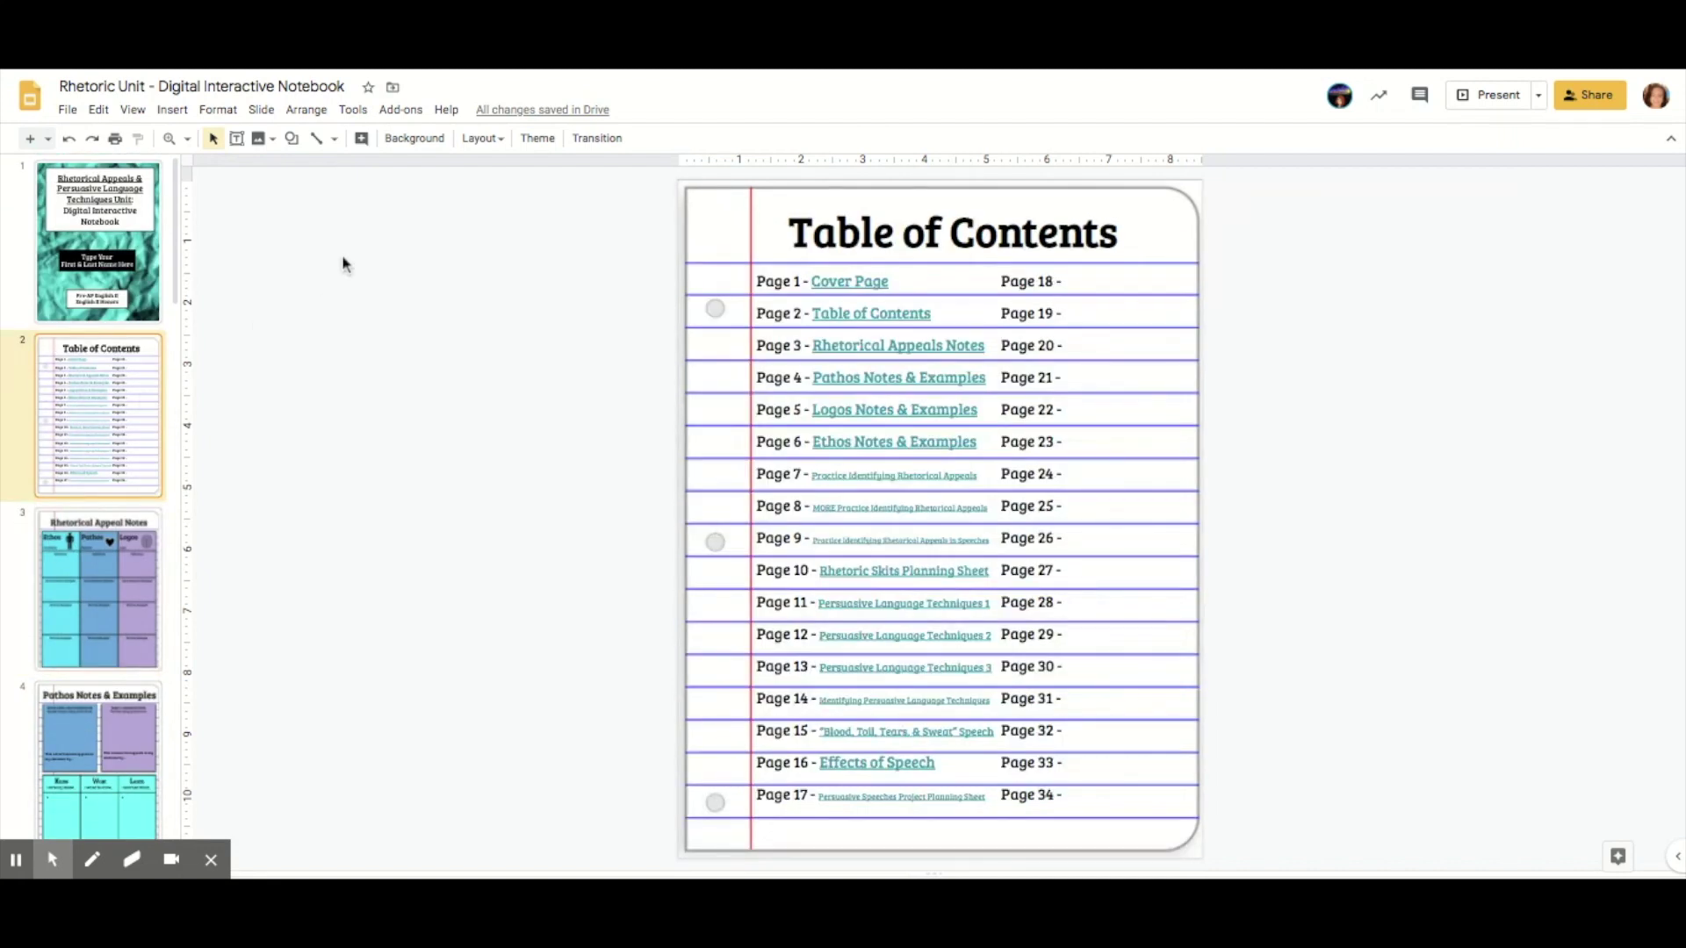